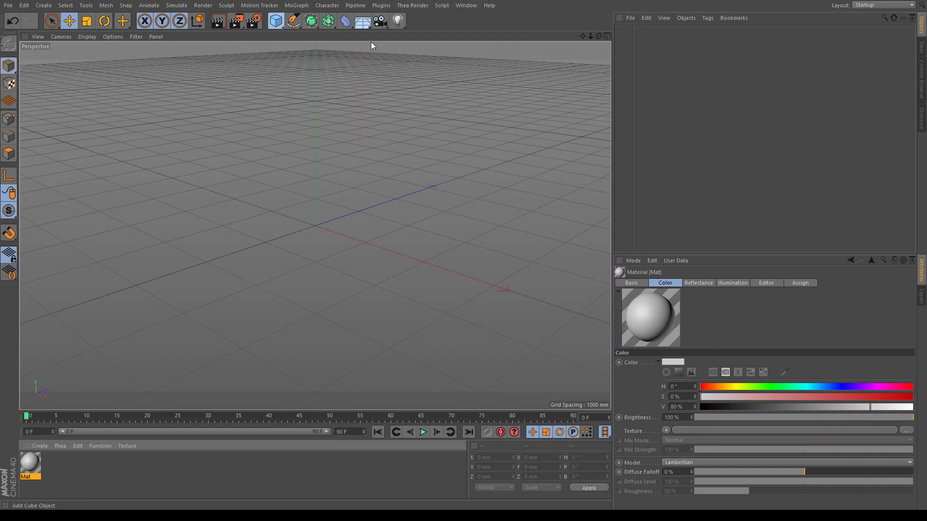
# - Add a floor plane and stretch it wider and deeper
pyautogui.click(371, 56)
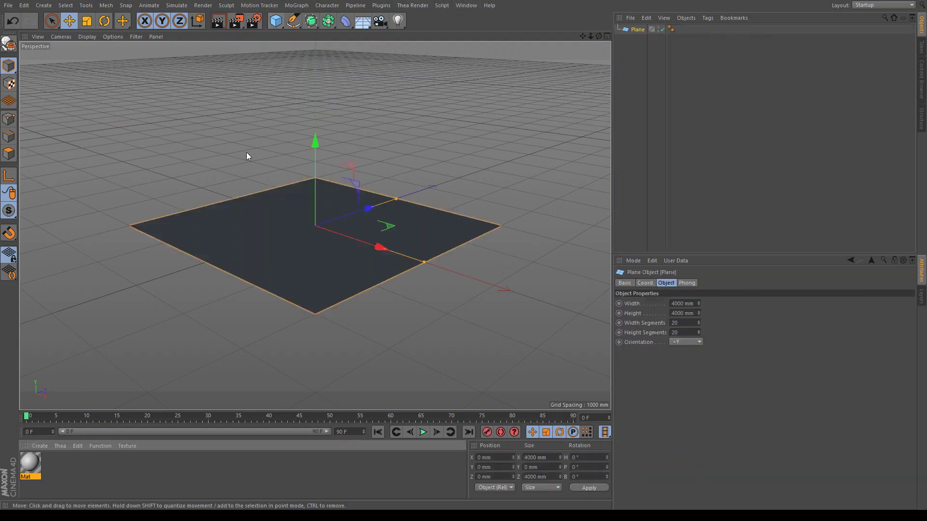
pyautogui.moveTo(427, 263); pyautogui.dragTo(506, 293)
pyautogui.moveTo(396, 198); pyautogui.dragTo(434, 186)
# - Add a sphere, give it 64 segments, and raise it above the floor
pyautogui.moveTo(276, 21); pyautogui.dragTo(465, 45)
pyautogui.moveTo(317, 169); pyautogui.dragTo(320, 111)
pyautogui.click(673, 313)
pyautogui.write('64')
pyautogui.press('Return')
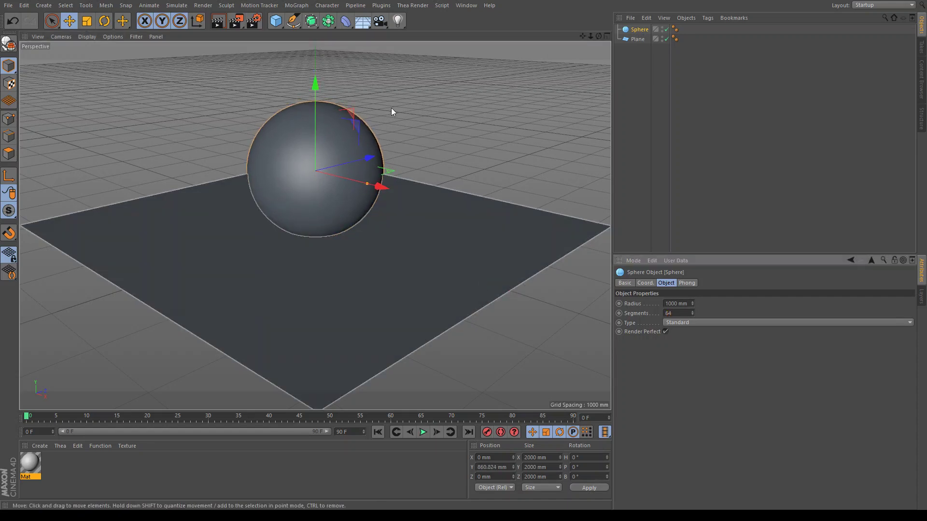
pyautogui.moveTo(319, 106); pyautogui.dragTo(320, 110)
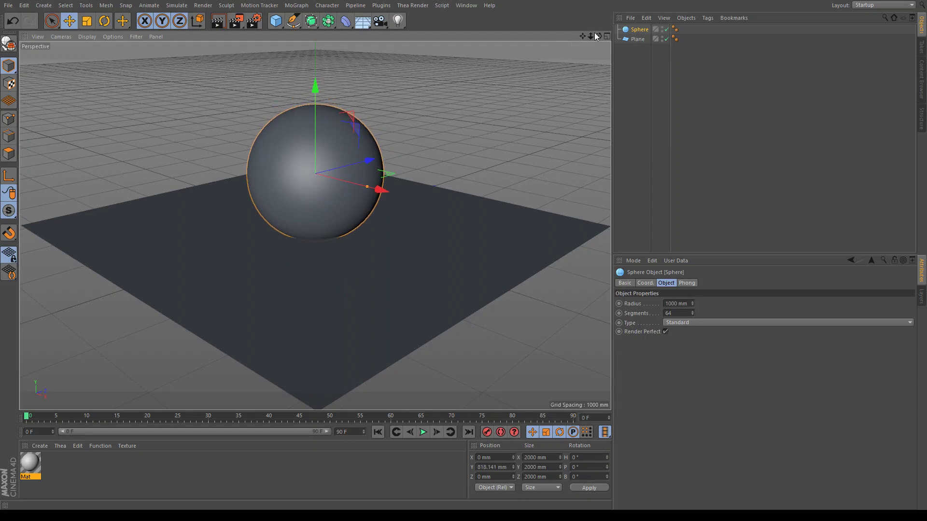
# - Enlarge the floor plane to about 7880 by 8356 mm
pyautogui.moveTo(599, 36); pyautogui.dragTo(531, 10)
pyautogui.keyDown('alt'); pyautogui.moveTo(315, 226); pyautogui.dragTo(358, 247); pyautogui.keyUp('alt')
pyautogui.scroll(-3, 358, 246)
pyautogui.click(317, 316)
pyautogui.moveTo(473, 281); pyautogui.dragTo(503, 291)
pyautogui.moveTo(411, 191); pyautogui.dragTo(434, 179)
pyautogui.hotkey('ctrl', 'z')
pyautogui.scroll(-4, 449, 213)
pyautogui.moveTo(480, 257); pyautogui.dragTo(490, 259)
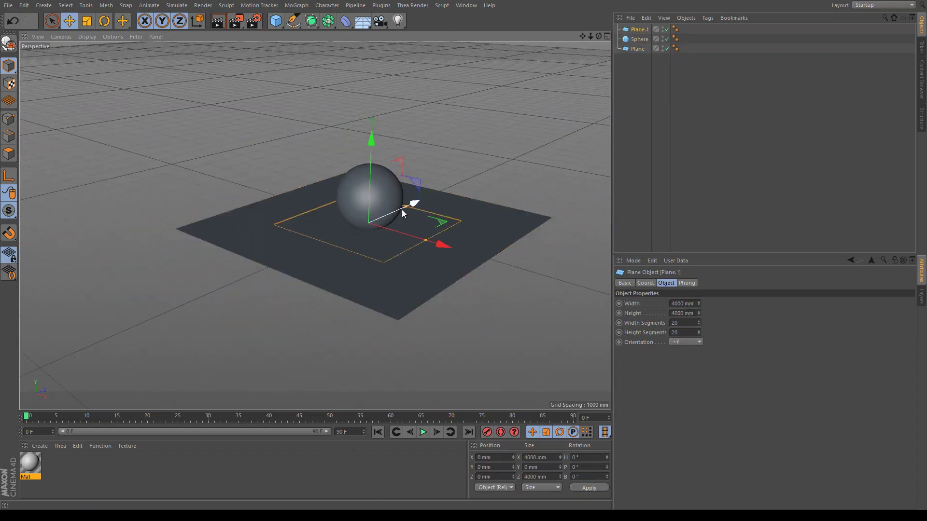
# - Push the second plane back behind the sphere, raise it, and tilt it to about -124°
pyautogui.moveTo(414, 204); pyautogui.dragTo(297, 257)
pyautogui.moveTo(239, 241); pyautogui.dragTo(204, 151)
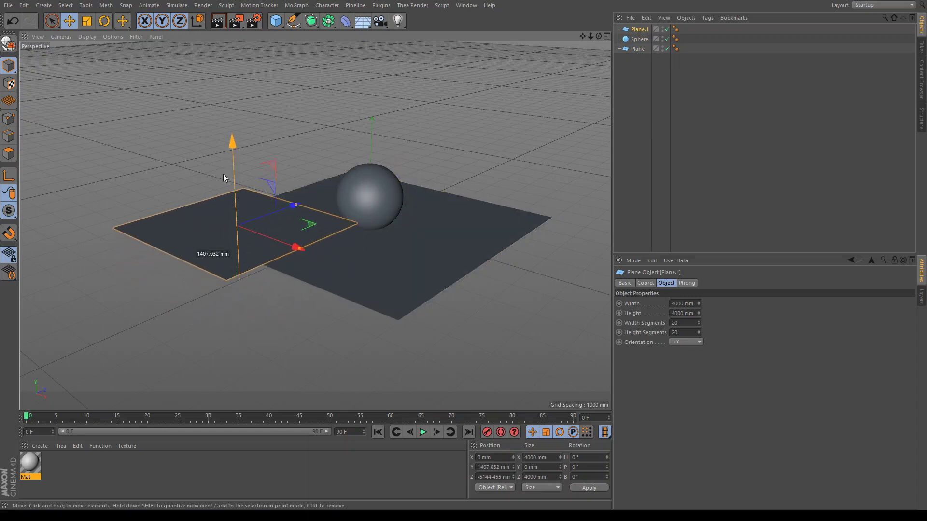
pyautogui.click(104, 21)
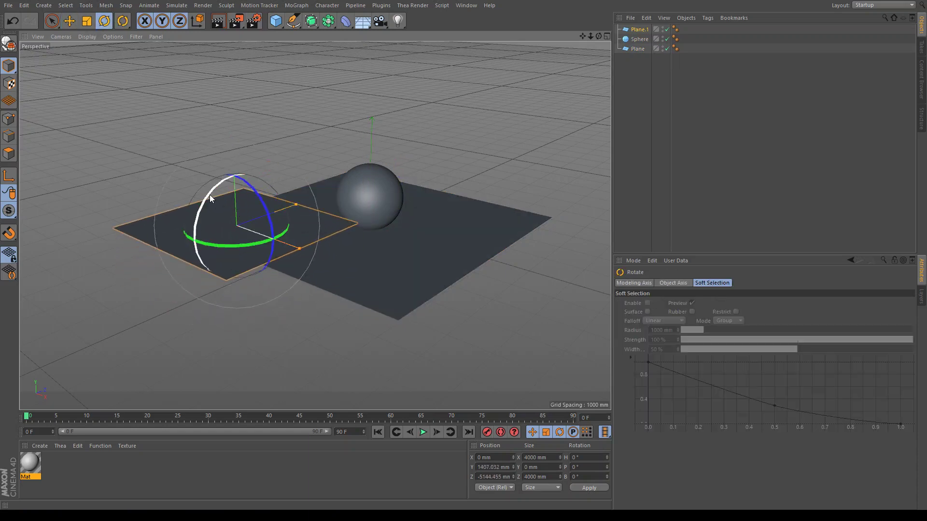
pyautogui.moveTo(211, 194); pyautogui.dragTo(327, 190)
pyautogui.press('e')
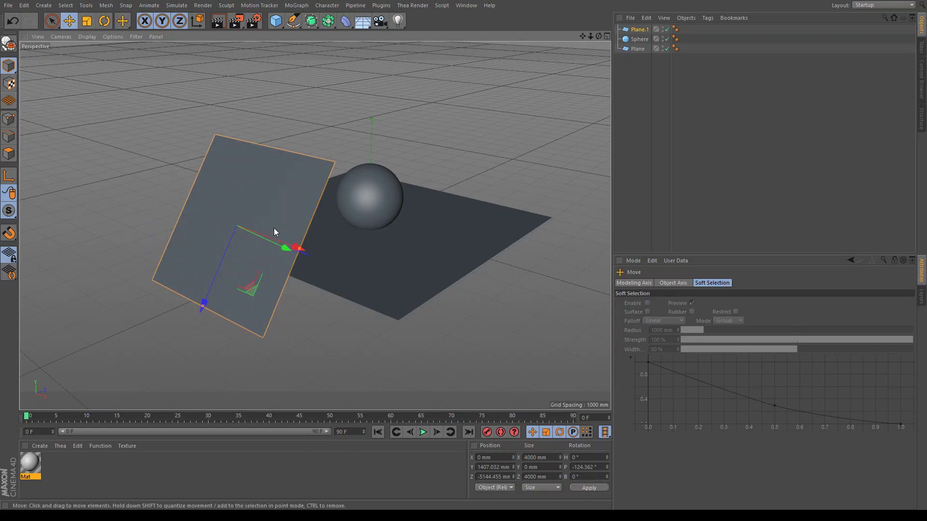
# - Stretch the tilted plane to about 8429 × 4827 mm and raise it to about 3245 mm
pyautogui.scroll(-2, 305, 249)
pyautogui.moveTo(298, 252); pyautogui.dragTo(341, 276)
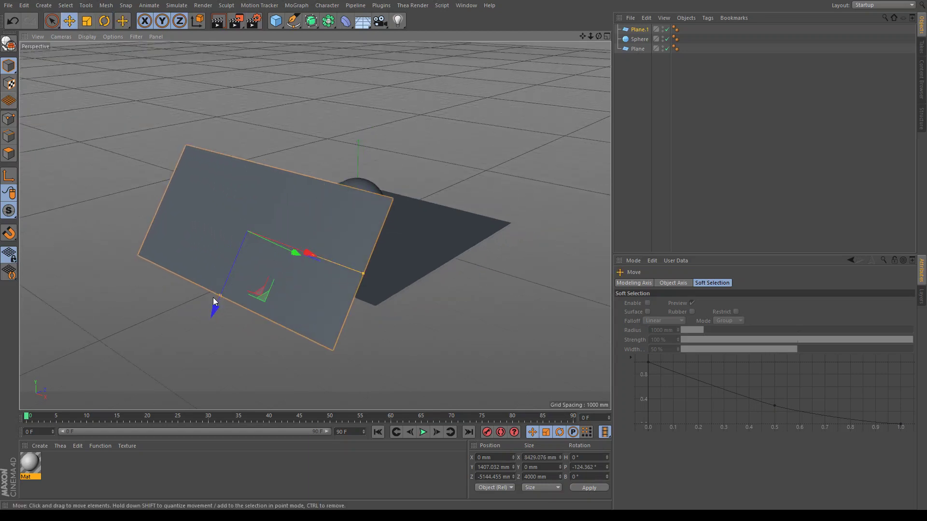
pyautogui.moveTo(221, 295); pyautogui.dragTo(244, 242)
pyautogui.moveTo(312, 208); pyautogui.dragTo(291, 195)
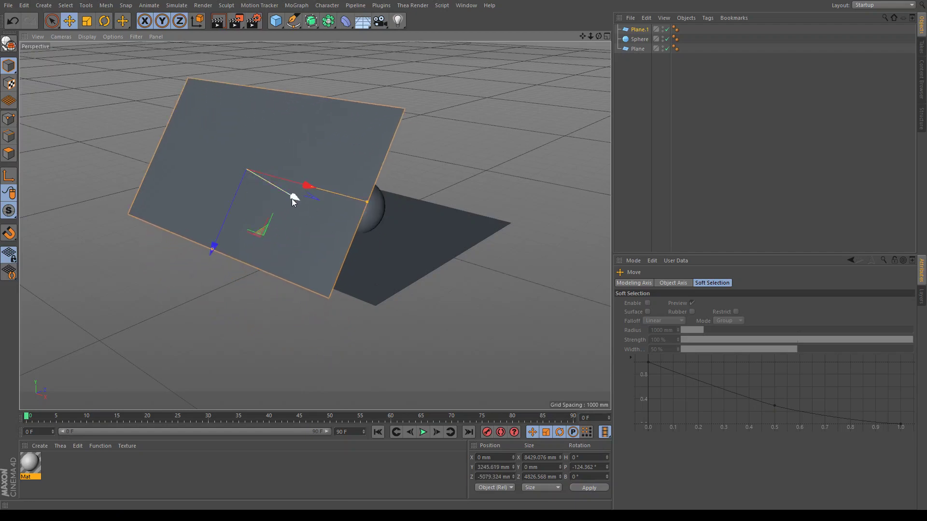
pyautogui.moveTo(598, 36); pyautogui.dragTo(472, 47)
pyautogui.moveTo(598, 36)
pyautogui.mouseDown()
pyautogui.moveTo(552, 36)
pyautogui.moveTo(609, 46)
pyautogui.mouseUp()
# - Apply Mat to the sphere and add a Beckmann reflectance layer at 41% strength
pyautogui.click(31, 463)
pyautogui.moveTo(33, 466); pyautogui.dragTo(381, 243)
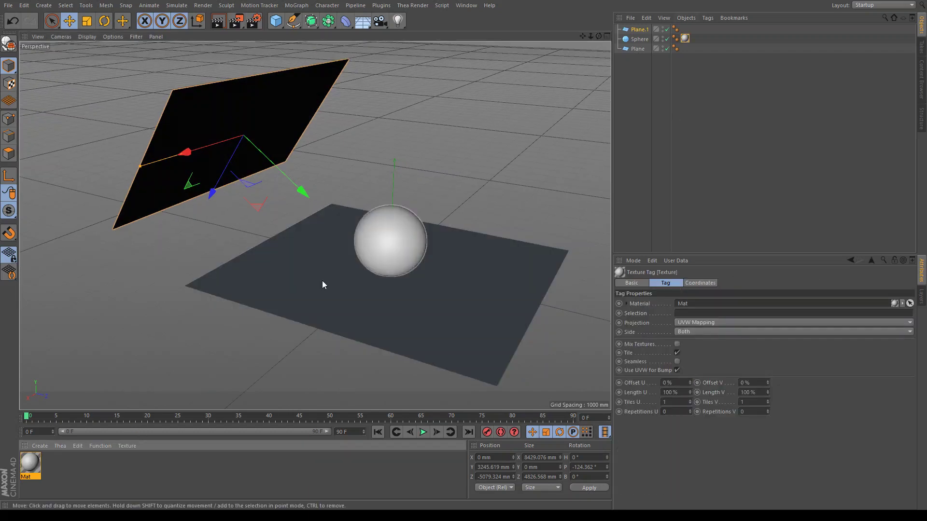
pyautogui.click(31, 464)
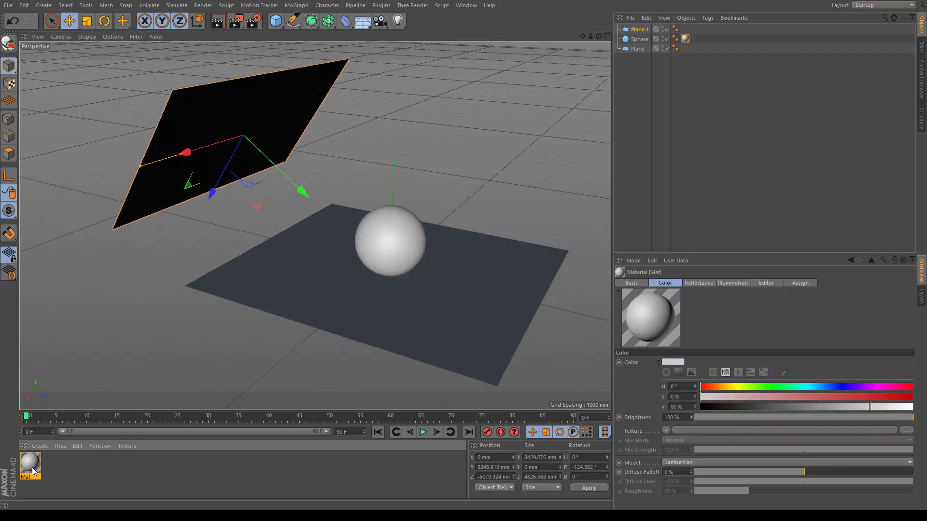
pyautogui.click(706, 283)
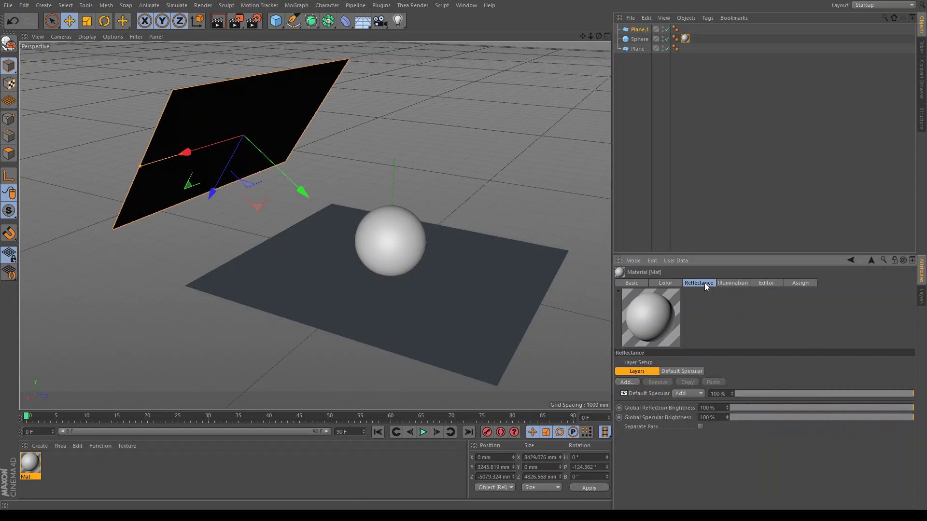
pyautogui.click(662, 386)
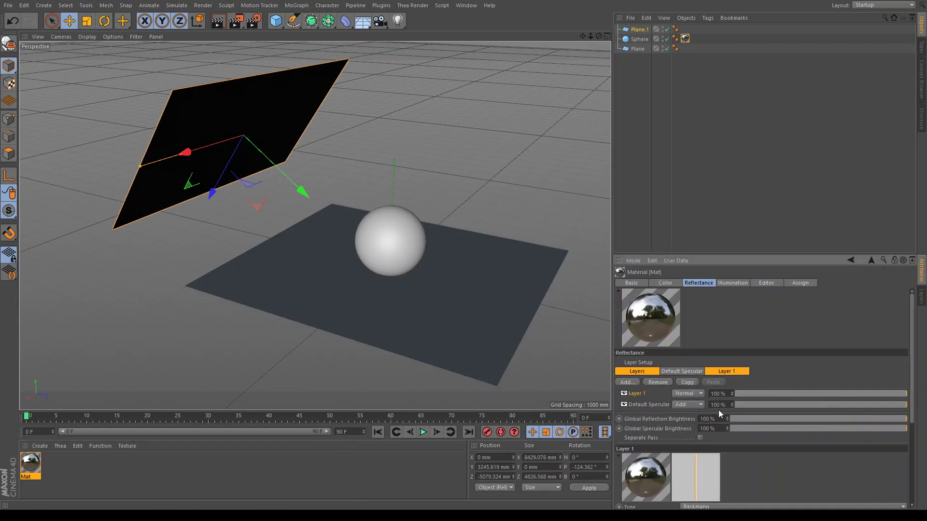
pyautogui.scroll(-5, 755, 450)
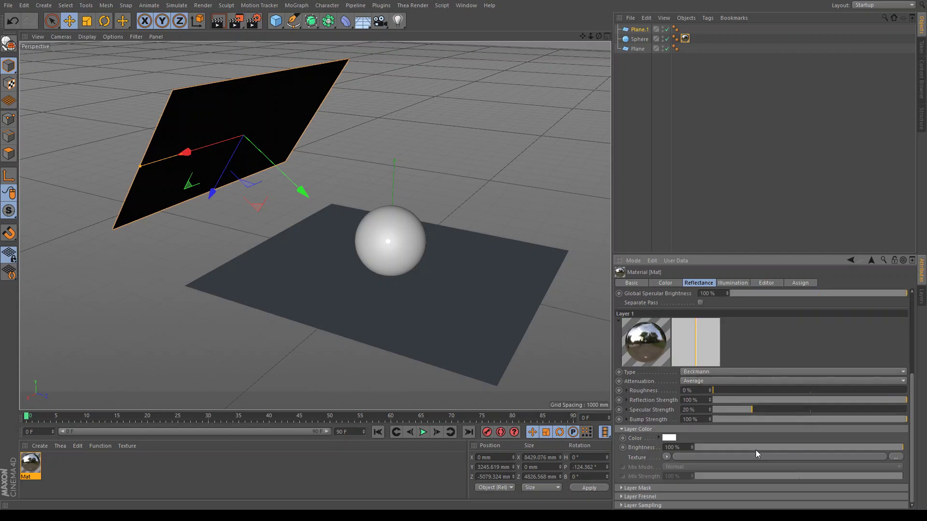
pyautogui.click(793, 401)
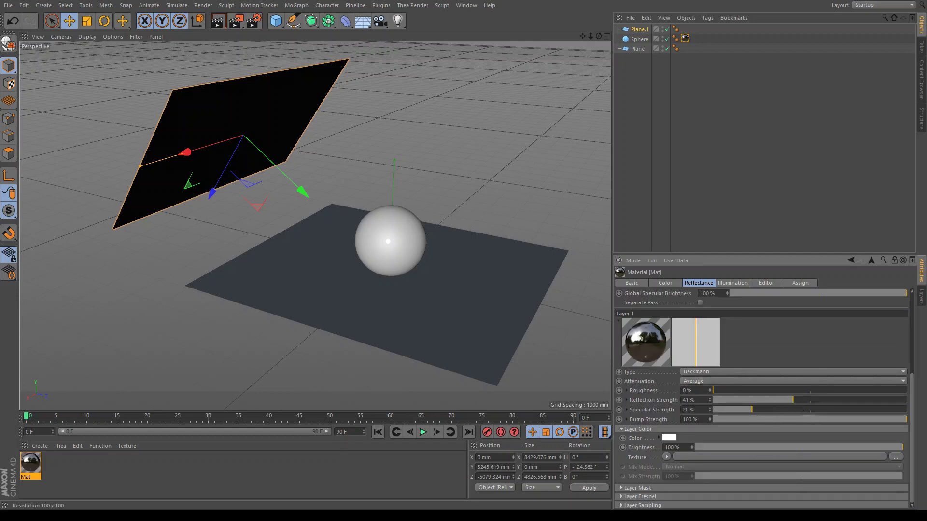
# - Switch the material preview to a knot shape and bring up the colour settings
pyautogui.rightClick(649, 331)
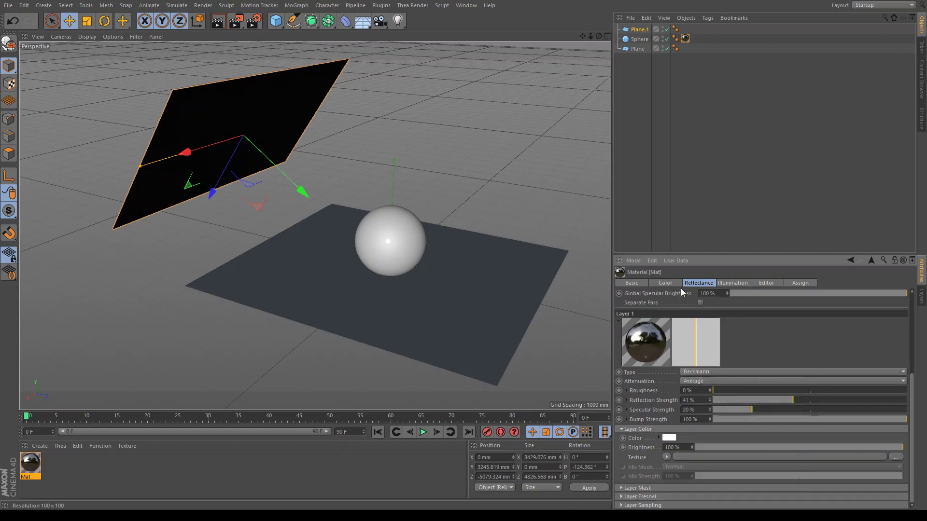
pyautogui.click(688, 390)
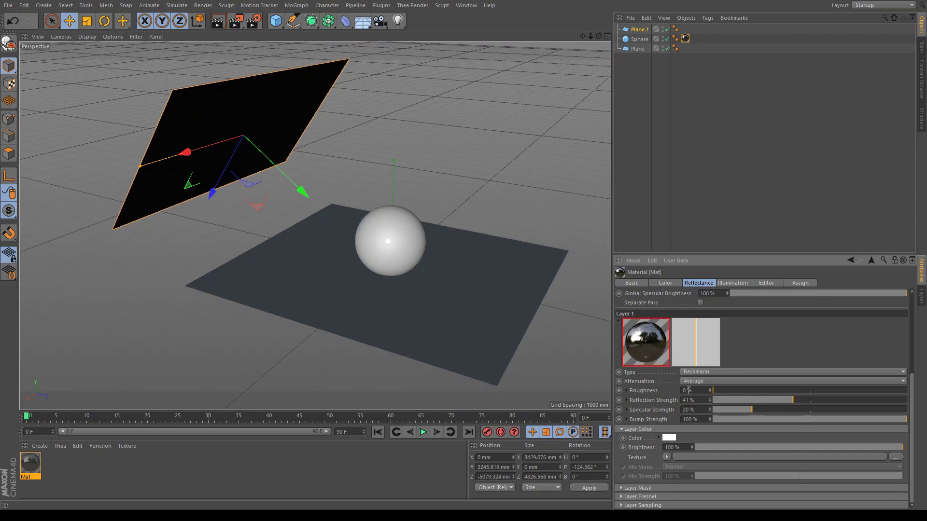
pyautogui.click(632, 284)
pyautogui.click(665, 284)
# - Set the material colour's hue to 205° for a cyan tint
pyautogui.click(710, 386)
pyautogui.moveTo(711, 379); pyautogui.dragTo(756, 384)
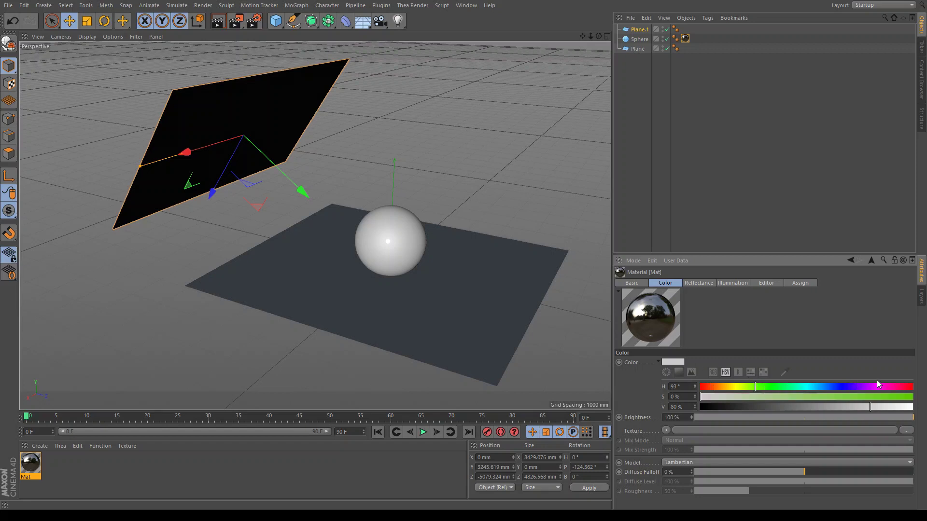
pyautogui.moveTo(891, 387)
pyautogui.mouseDown()
pyautogui.moveTo(806, 389)
pyautogui.moveTo(887, 397)
pyautogui.moveTo(857, 407)
pyautogui.mouseUp()
# - Set the reflection layer's attenuation to Additive
pyautogui.click(712, 285)
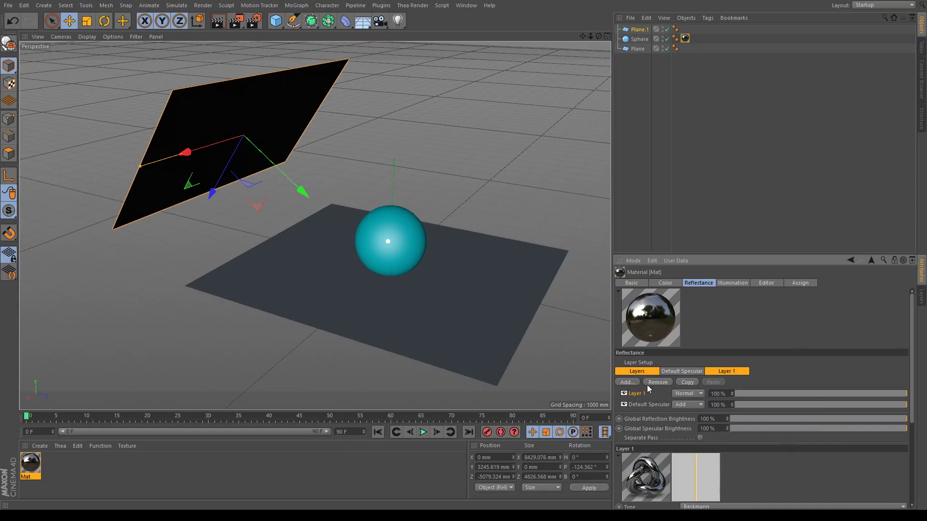
pyautogui.click(632, 283)
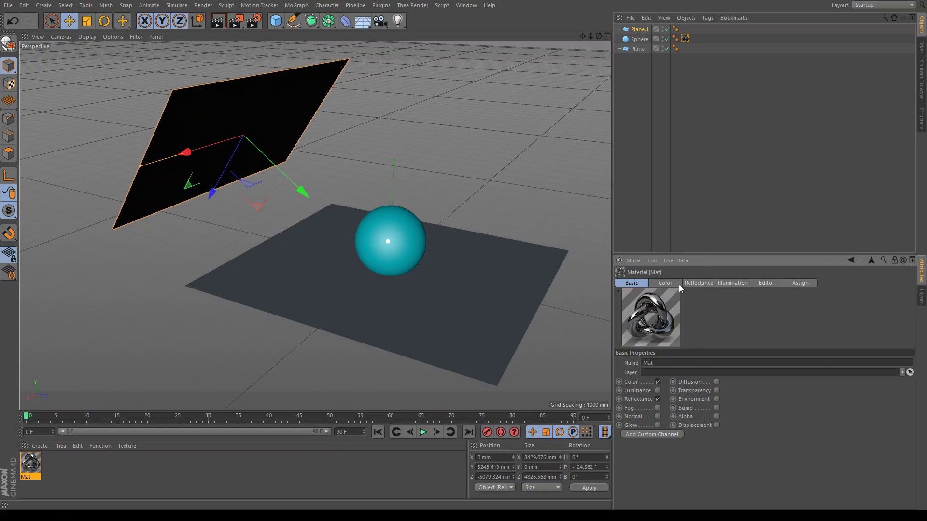
pyautogui.click(691, 284)
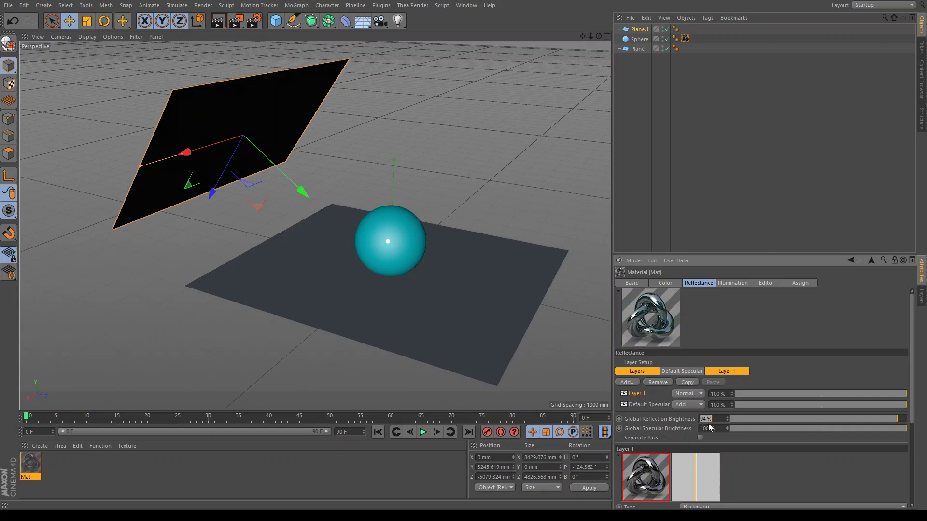
pyautogui.scroll(-5, 746, 464)
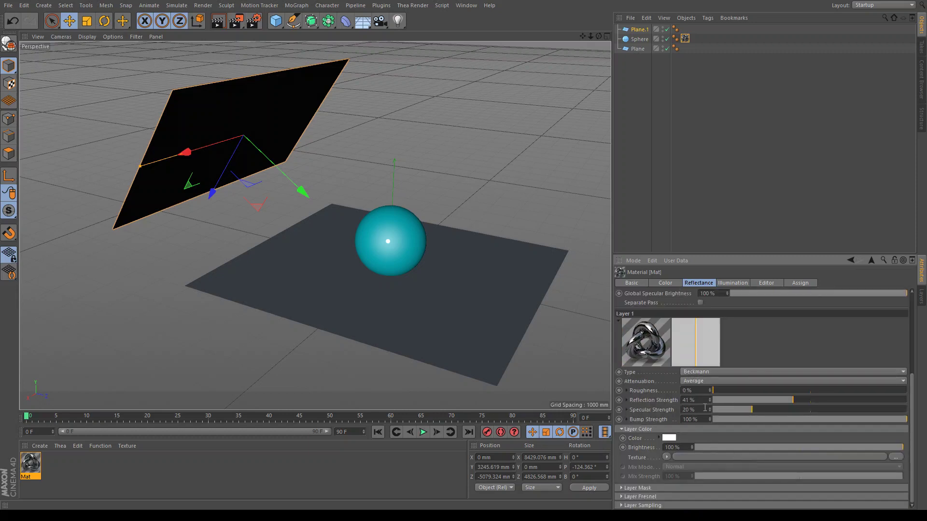
pyautogui.click(703, 381)
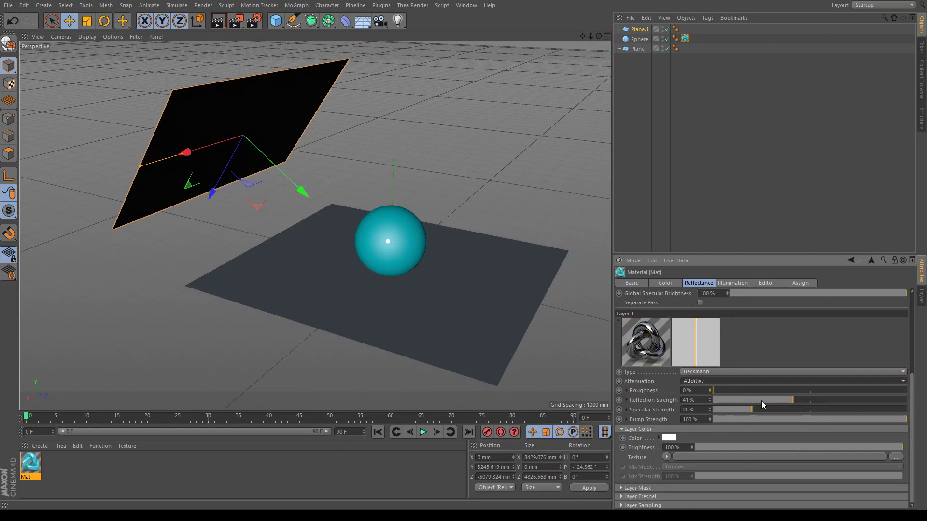
pyautogui.click(636, 284)
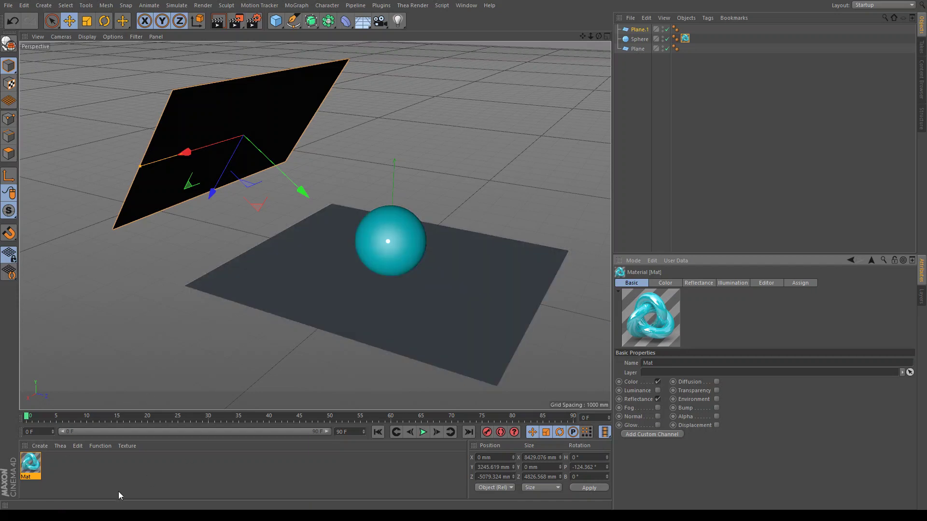
# - Create a second material and rename the cyan Mat to 'Sphere'
pyautogui.doubleClick(87, 490)
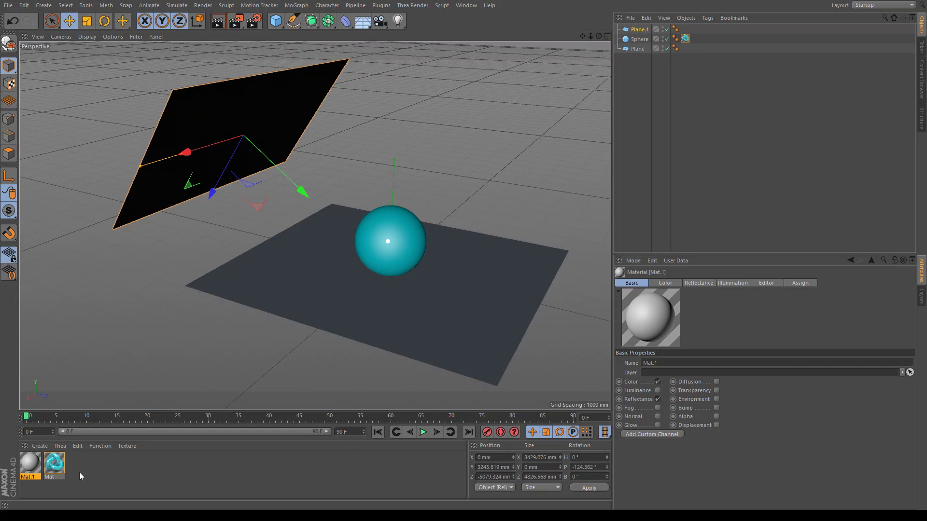
pyautogui.click(55, 477)
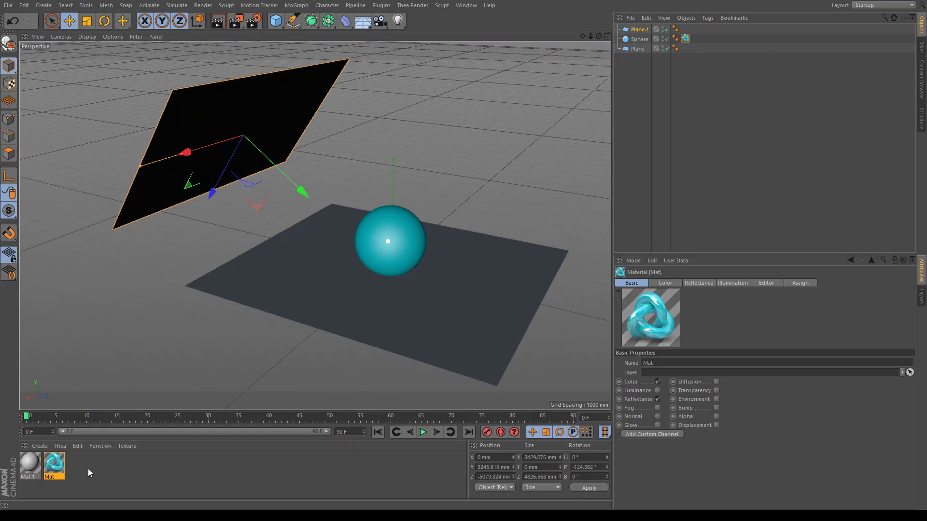
pyautogui.write('Shpere')
pyautogui.press('Return')
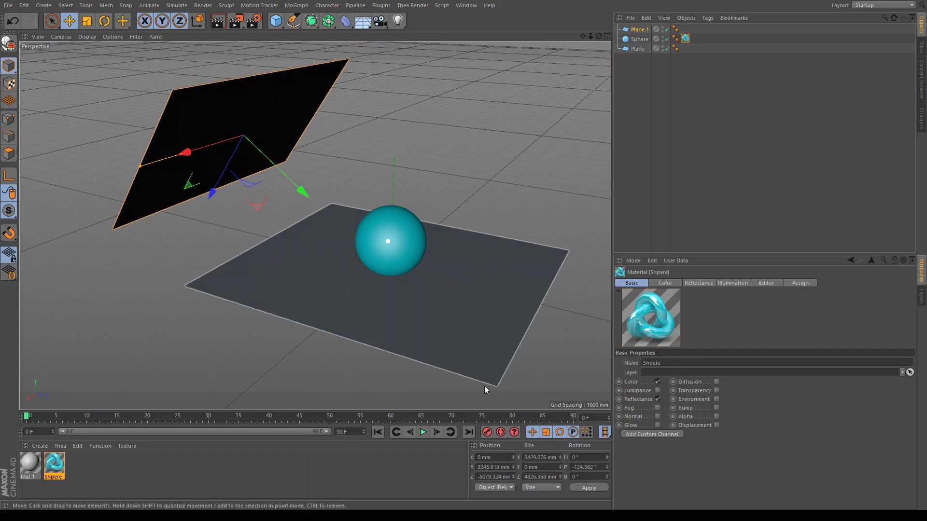
pyautogui.write('Sphere')
pyautogui.press('Return')
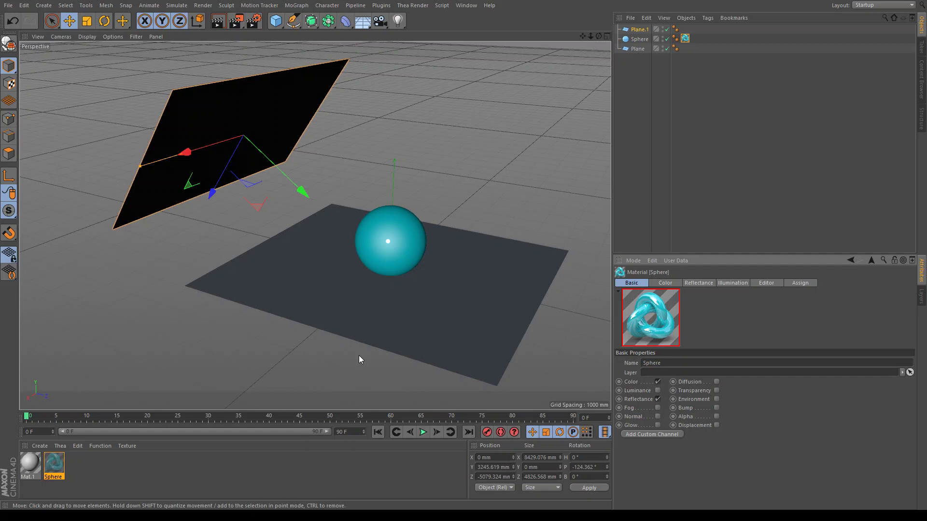
# - Apply the grey Floor material to the ground plane, then add another new material
pyautogui.click(30, 473)
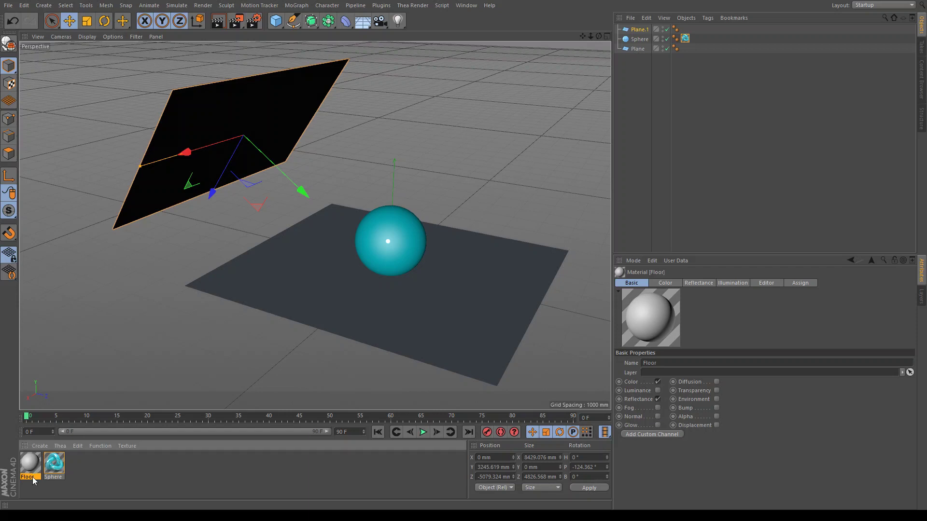
pyautogui.moveTo(33, 477); pyautogui.dragTo(381, 253)
pyautogui.hotkey('ctrl', 'z')
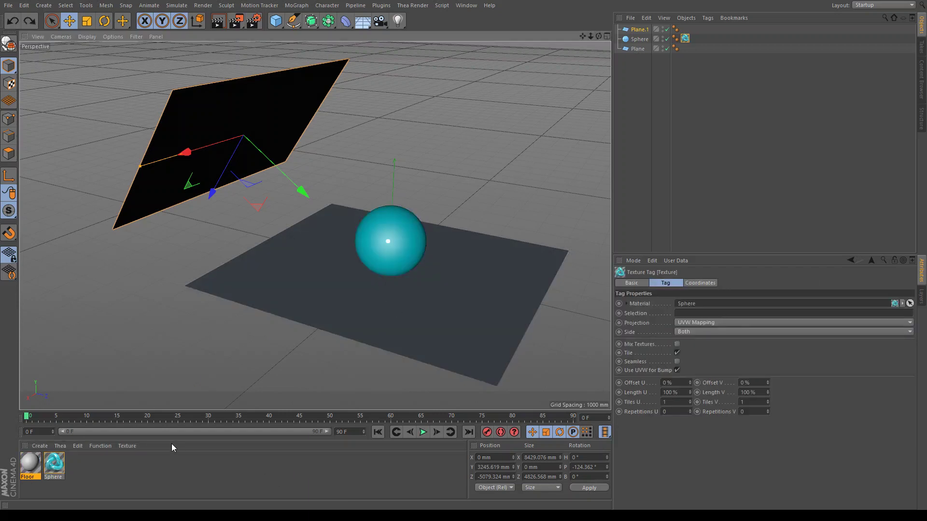
pyautogui.moveTo(31, 465); pyautogui.dragTo(309, 297)
pyautogui.doubleClick(117, 485)
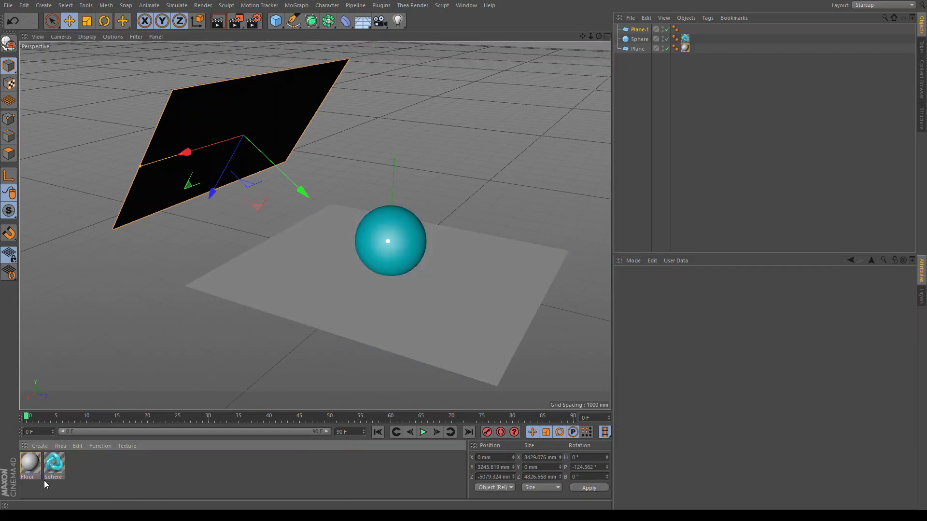
pyautogui.doubleClick(31, 479)
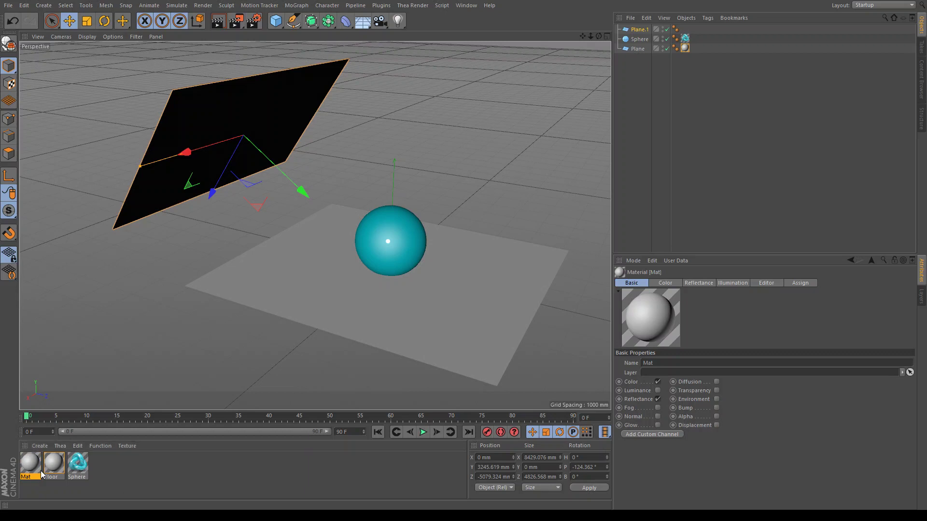
# - Name the new material 'Softbox' and enable its Luminance channel
pyautogui.write('Softbox')
pyautogui.press('Return')
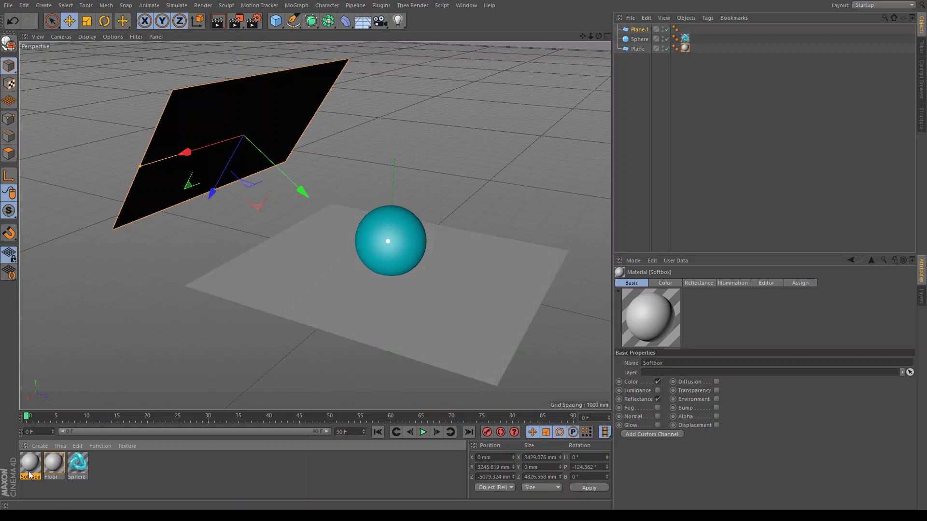
pyautogui.click(657, 391)
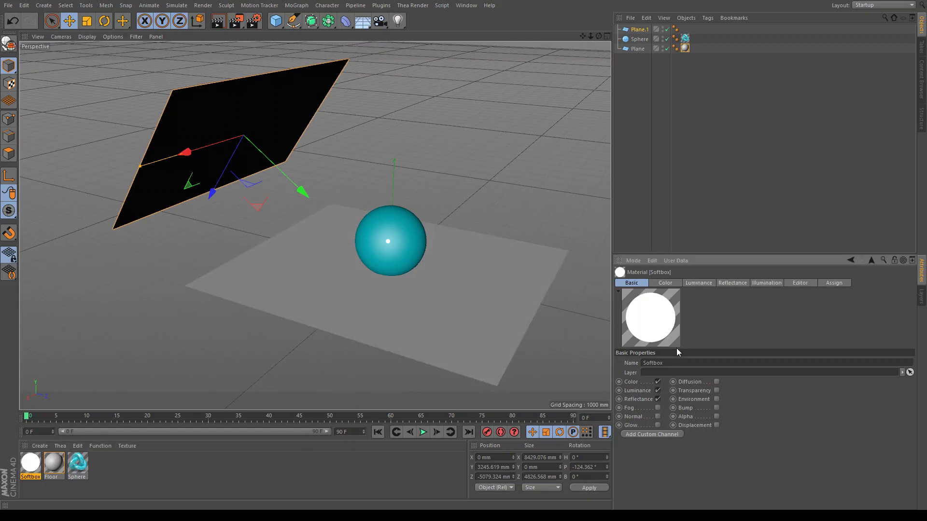
pyautogui.click(700, 284)
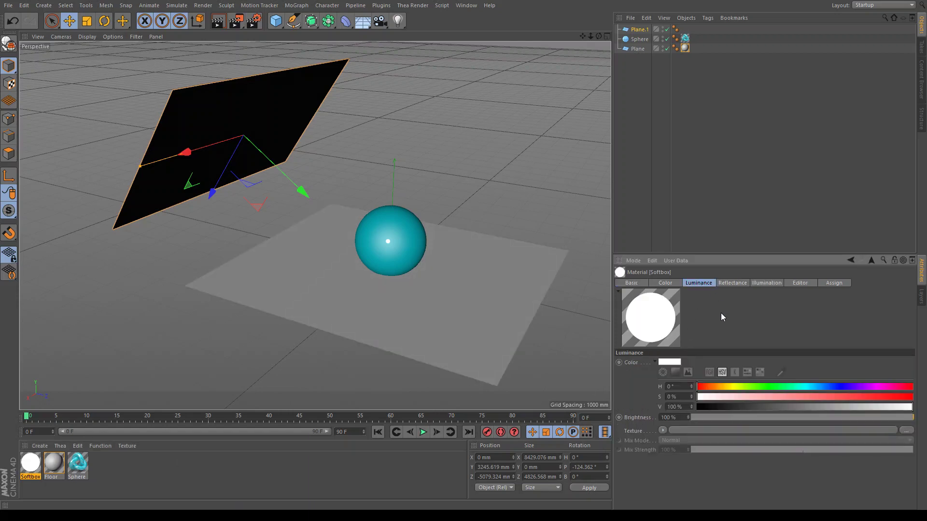
pyautogui.click(639, 283)
pyautogui.click(700, 285)
# - Make Softbox a GI area light with Generate GI strength 500%
pyautogui.click(771, 284)
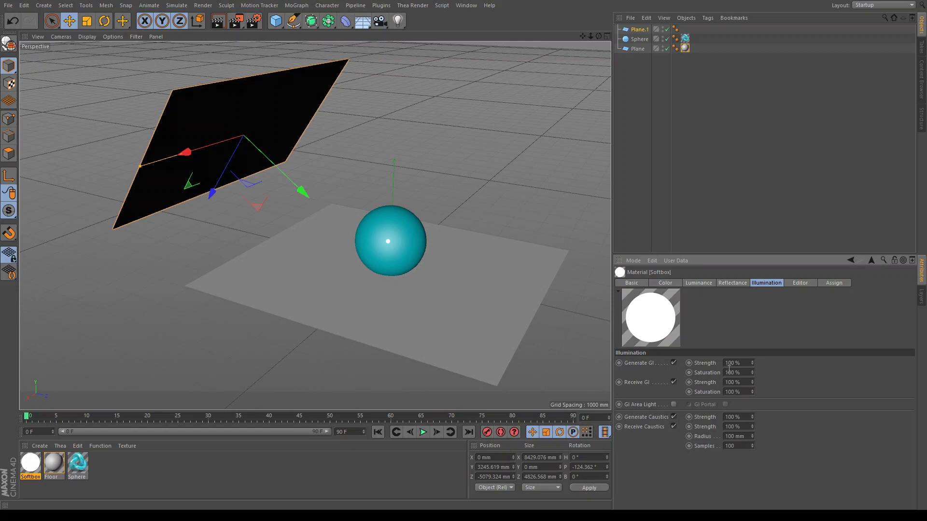
pyautogui.click(674, 405)
pyautogui.doubleClick(739, 363)
pyautogui.write('500')
pyautogui.click(735, 284)
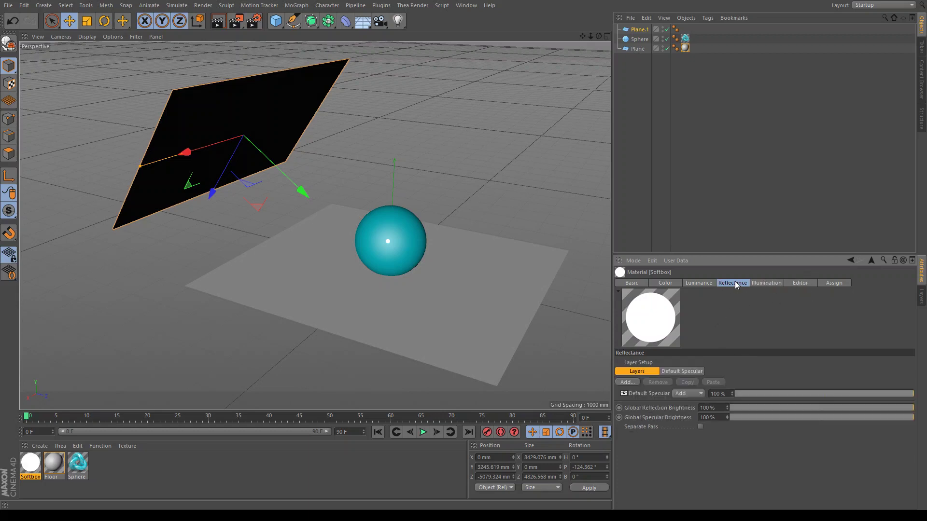
# - Reframe the view around the sphere and render a quick viewport preview
pyautogui.click(701, 283)
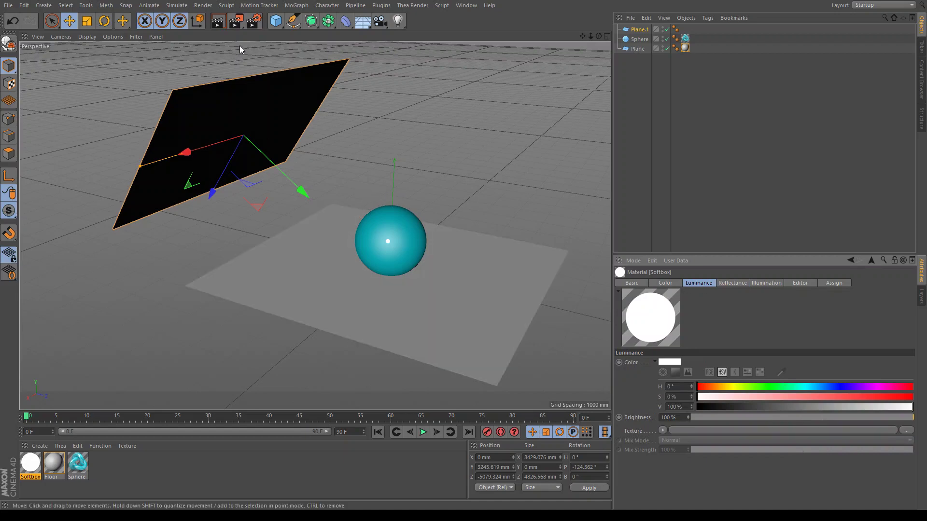
pyautogui.scroll(5, 437, 224)
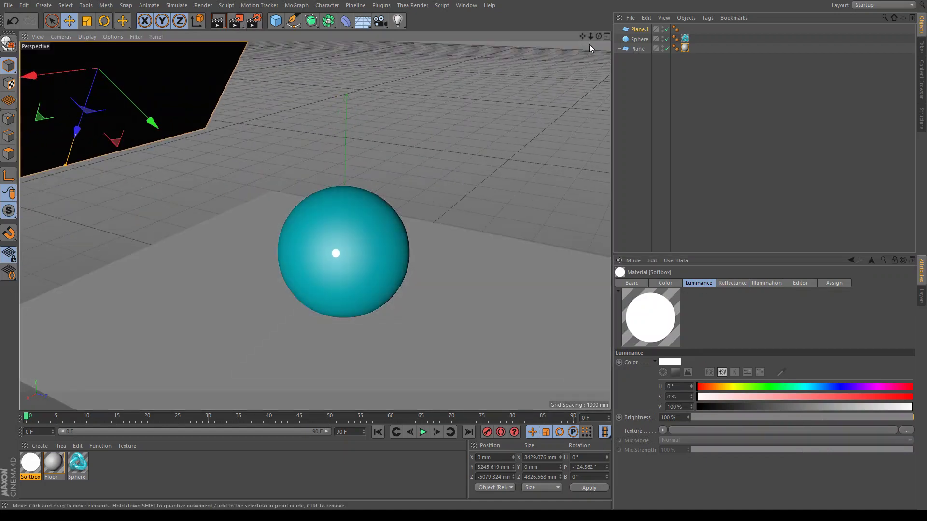
pyautogui.moveTo(599, 36); pyautogui.dragTo(573, 1)
pyautogui.click(221, 23)
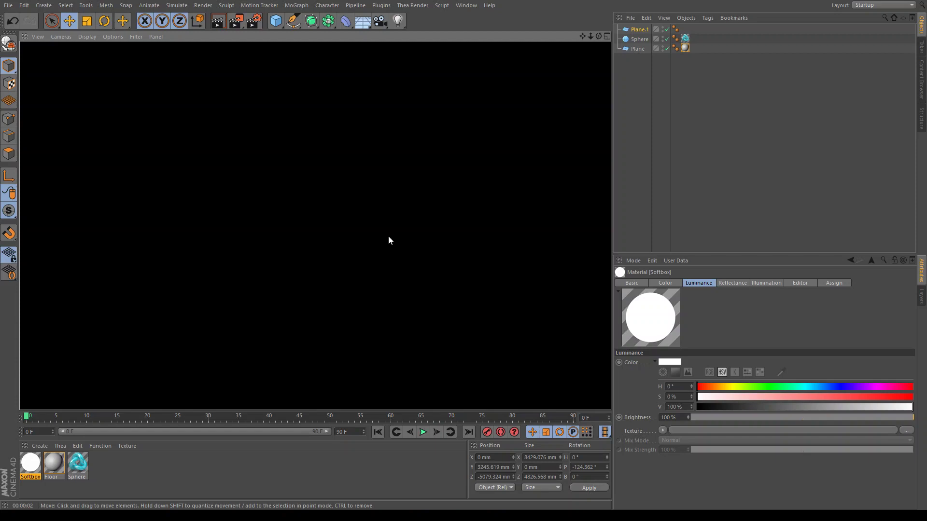
# - Apply the Softbox material to the tilted plane and render the lit scene
pyautogui.scroll(-4, 456, 133)
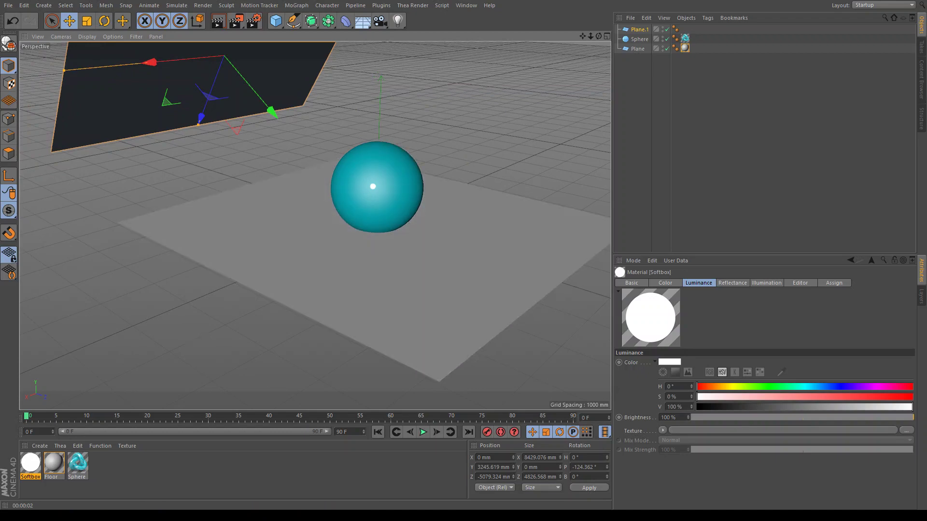
pyautogui.moveTo(30, 459); pyautogui.dragTo(103, 75)
pyautogui.scroll(3, 427, 218)
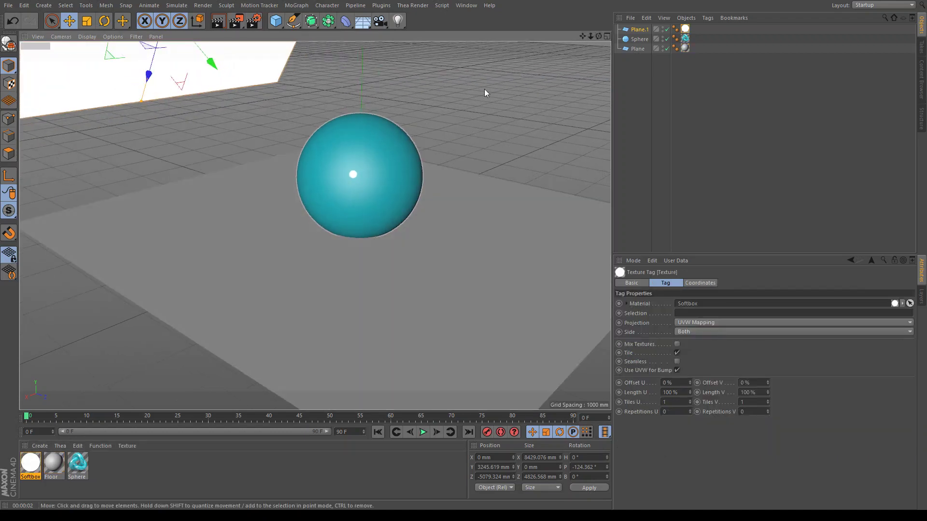
pyautogui.moveTo(584, 36); pyautogui.dragTo(584, 61)
pyautogui.click(224, 25)
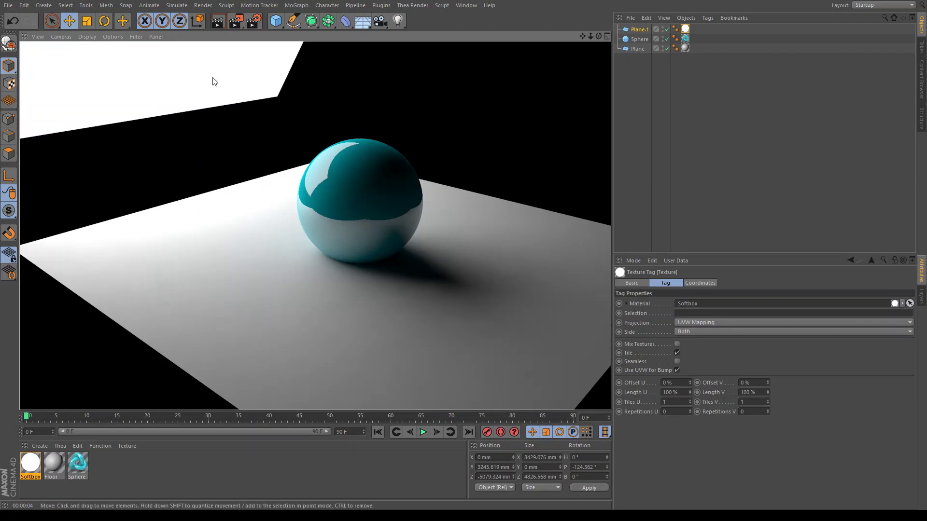
# - Reframe the scene lower and enable Transparency on the Softbox material
pyautogui.scroll(-2, 358, 100)
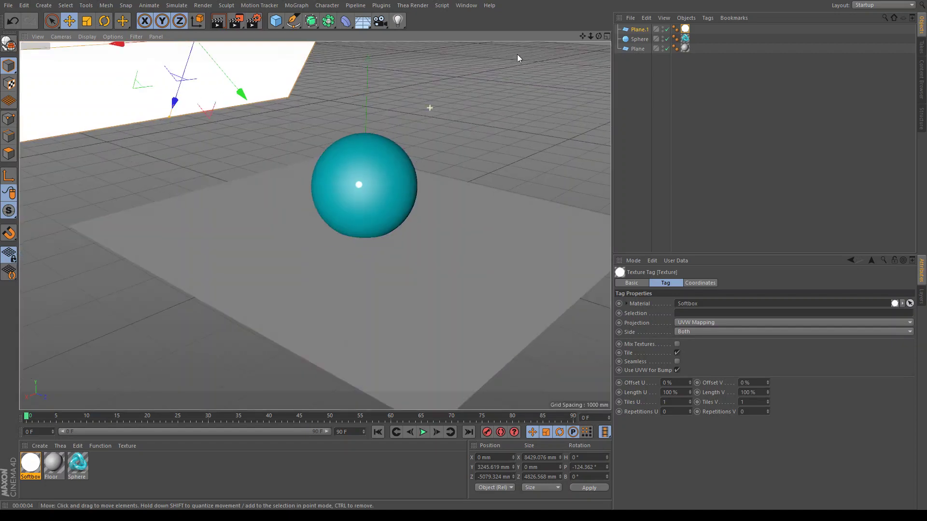
pyautogui.moveTo(583, 36); pyautogui.dragTo(588, 73)
pyautogui.scroll(-3, 262, 96)
pyautogui.moveTo(582, 35); pyautogui.dragTo(586, 94)
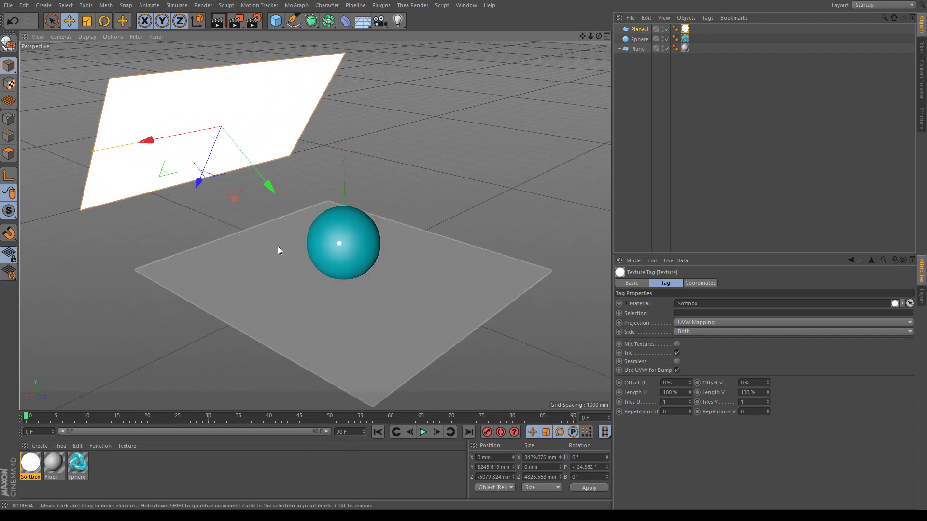
pyautogui.click(41, 462)
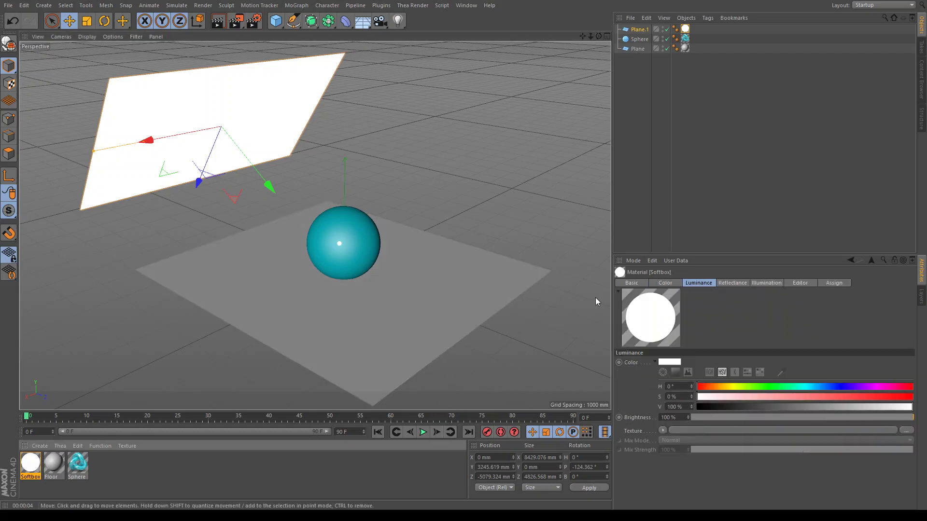
pyautogui.click(631, 282)
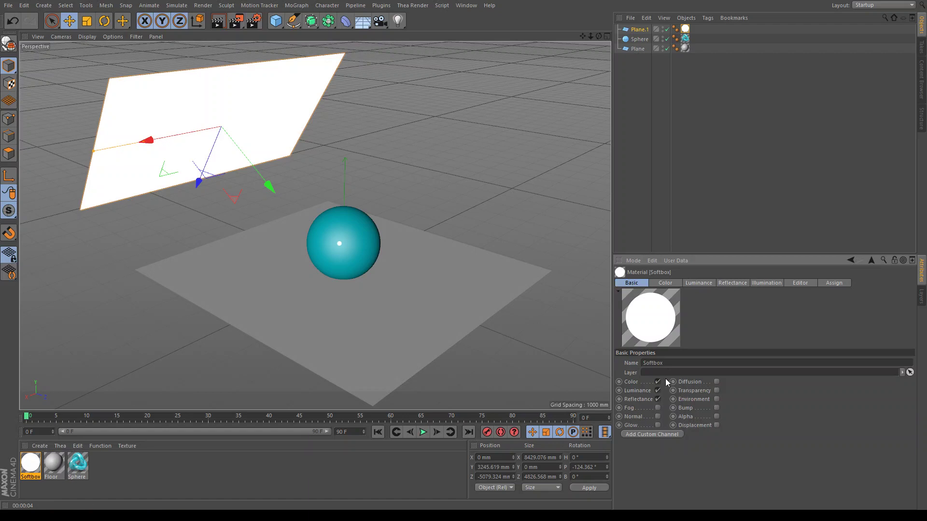
pyautogui.click(717, 390)
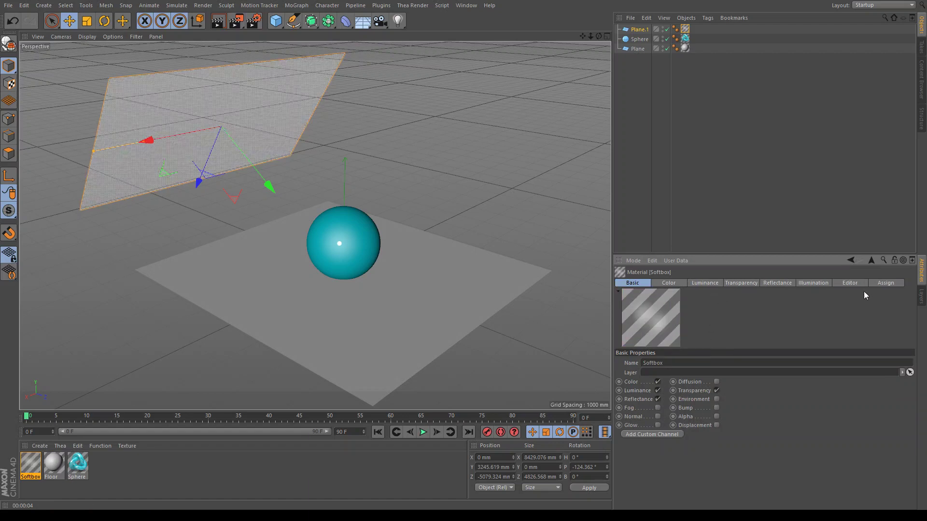
pyautogui.click(738, 283)
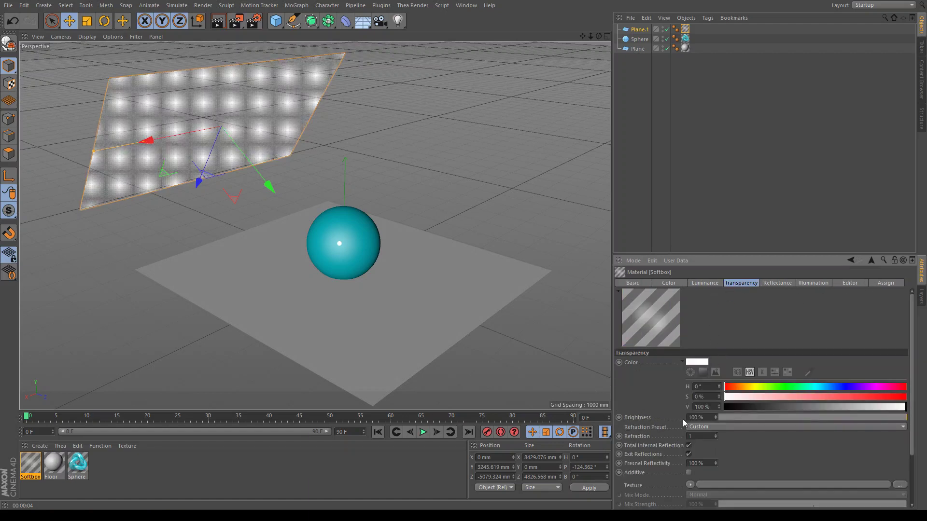
pyautogui.click(631, 283)
# - Orbit low to reveal the horizon and render the viewport again
pyautogui.scroll(2, 322, 251)
pyautogui.scroll(3, 321, 250)
pyautogui.moveTo(599, 36); pyautogui.dragTo(587, 14)
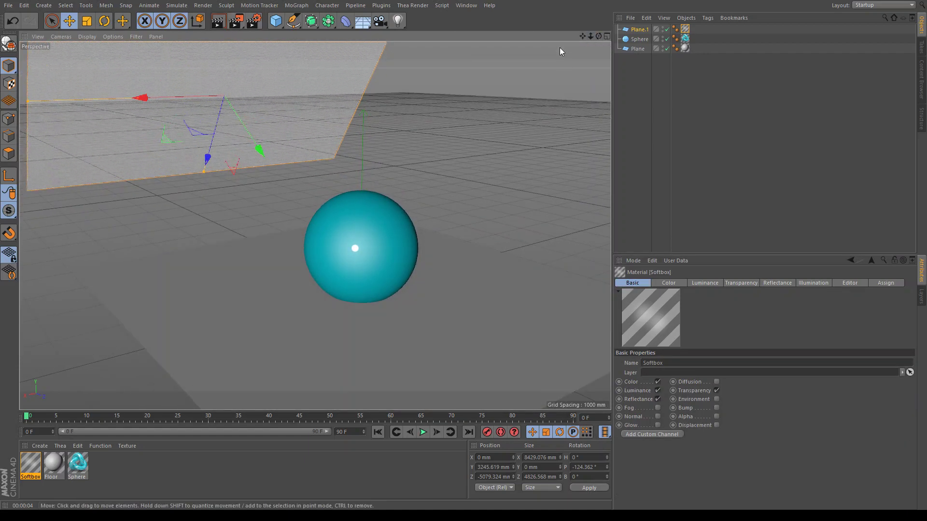
pyautogui.keyDown('alt'); pyautogui.moveTo(315, 229); pyautogui.dragTo(314, 215, button='middle'); pyautogui.keyUp('alt')
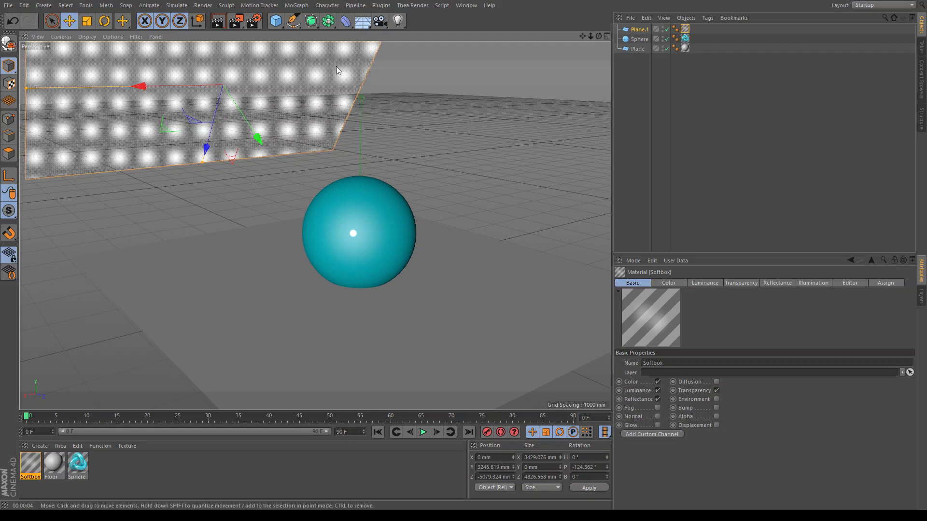
pyautogui.click(219, 23)
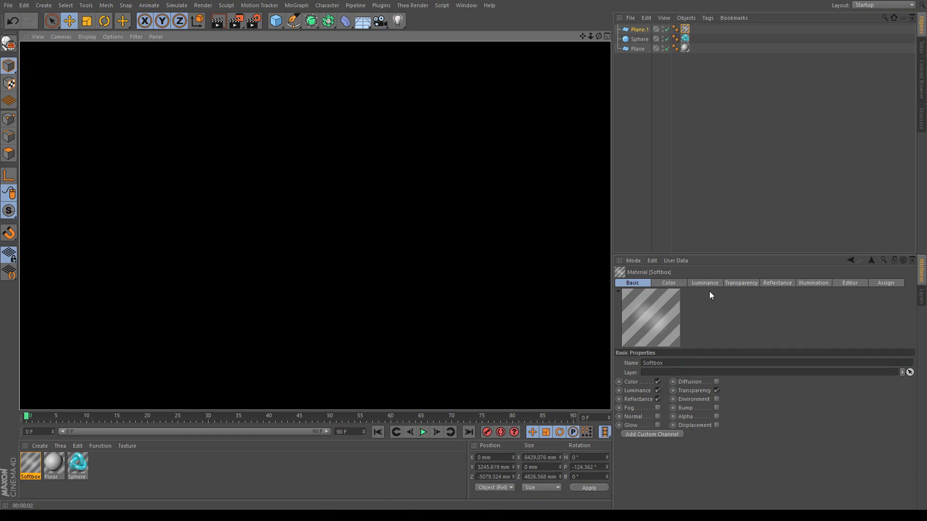
# - Close the render, turn Transparency off on Softbox, and confirm it is assigned to Plane.1
pyautogui.click(407, 223)
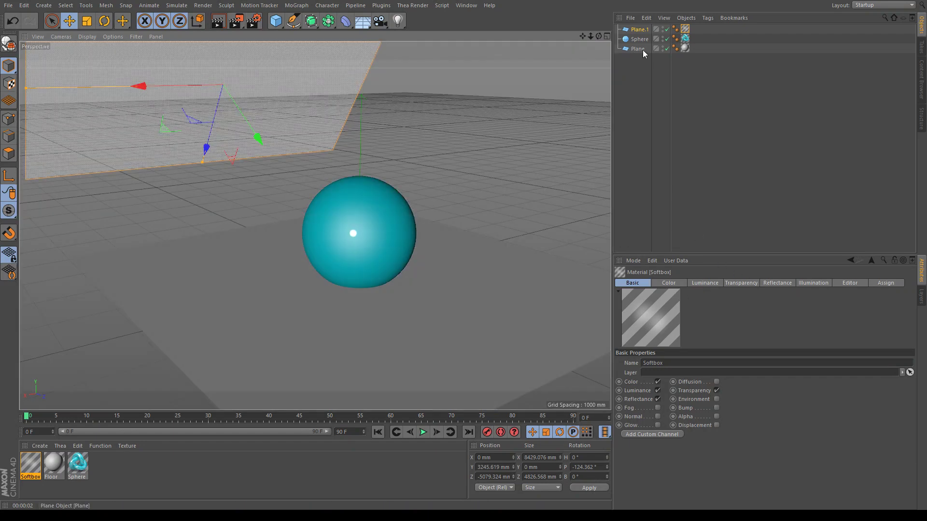
pyautogui.click(640, 29)
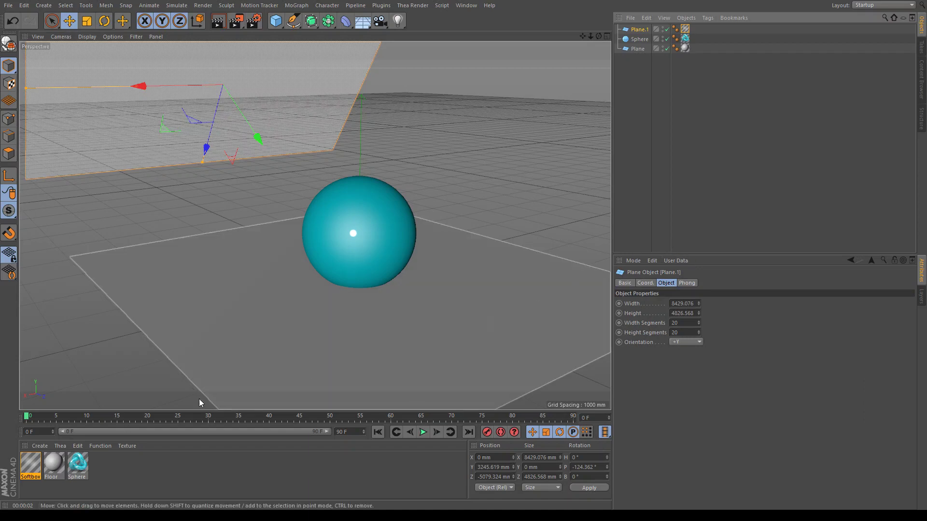
pyautogui.click(30, 465)
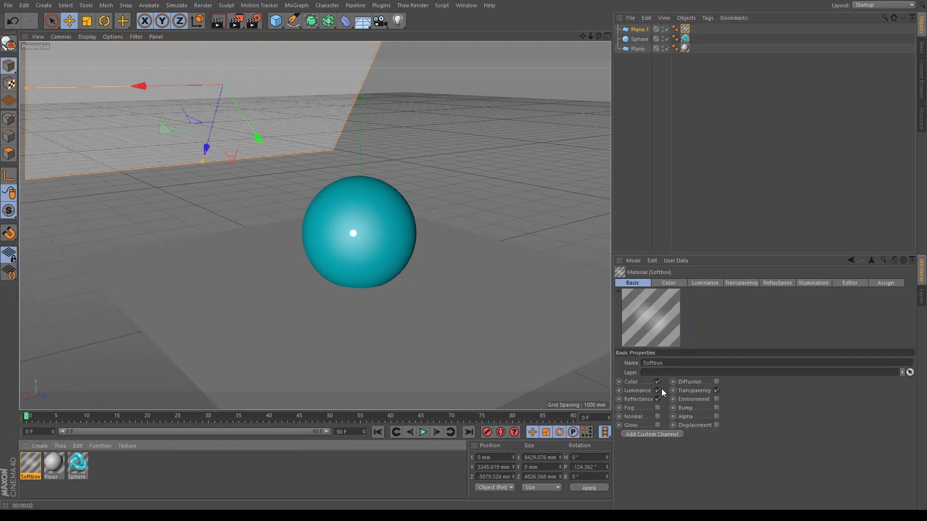
pyautogui.click(717, 391)
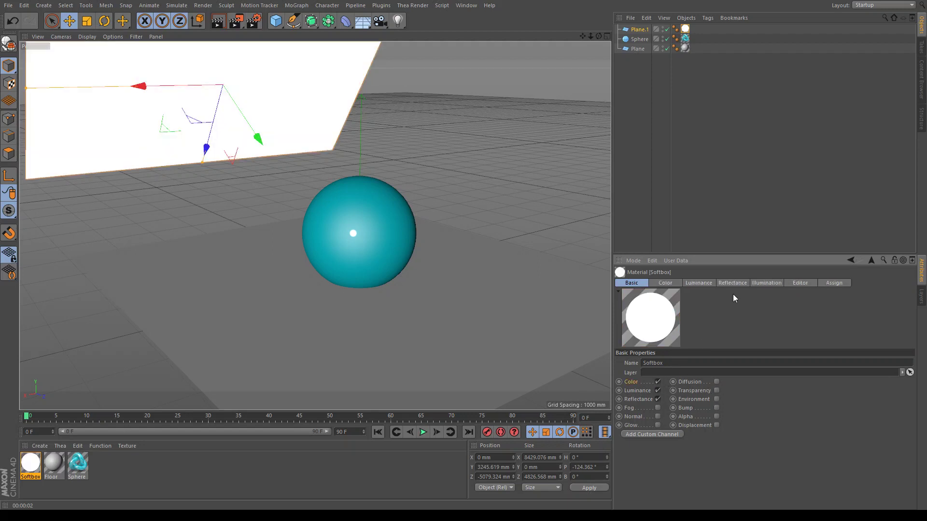
pyautogui.click(819, 282)
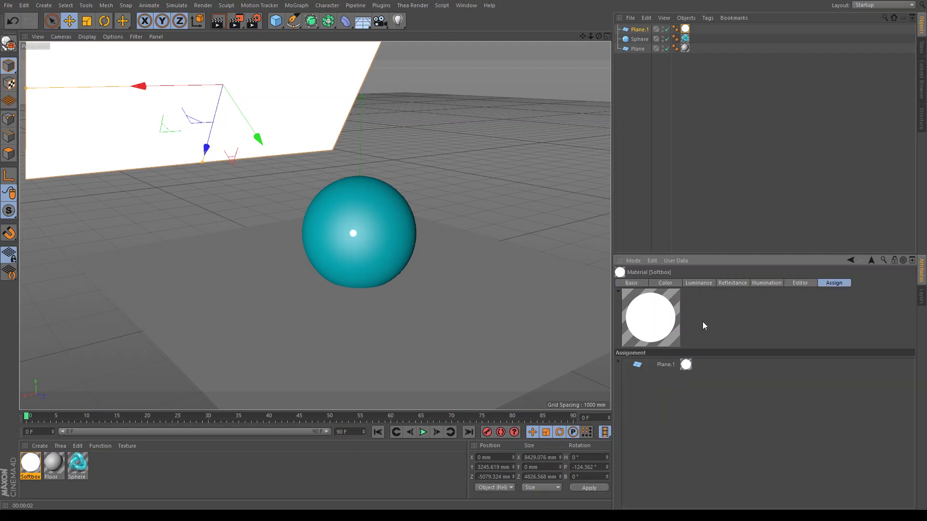
pyautogui.click(633, 283)
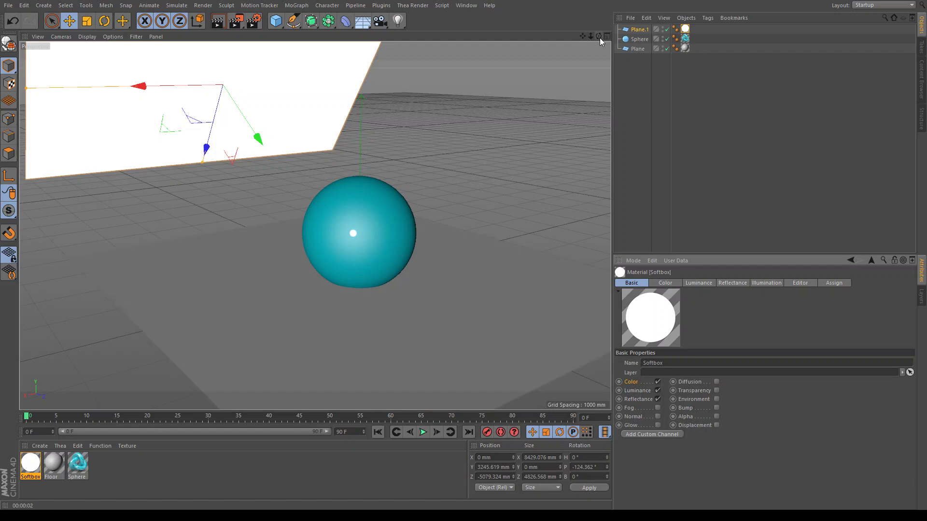
# - Widen and lengthen the ground plane under the sphere
pyautogui.moveTo(599, 36)
pyautogui.mouseDown()
pyautogui.moveTo(675, 43)
pyautogui.moveTo(596, 51)
pyautogui.mouseUp()
pyautogui.click(395, 257)
pyautogui.scroll(-5, 398, 257)
pyautogui.moveTo(443, 237); pyautogui.dragTo(482, 228)
pyautogui.moveTo(415, 328); pyautogui.dragTo(470, 346)
# - Add a Floor object just beneath the ground plane and give it the Floor material
pyautogui.click(363, 22)
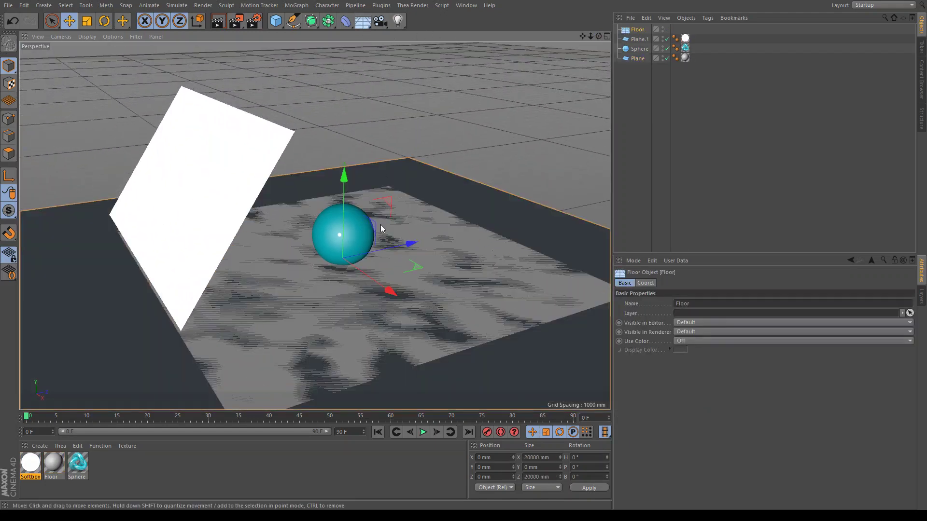
pyautogui.moveTo(410, 242); pyautogui.dragTo(426, 234)
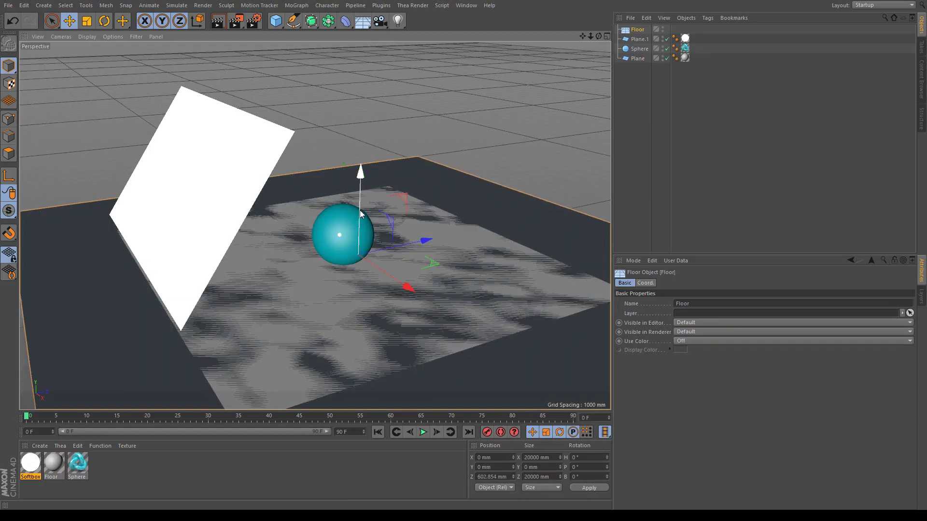
pyautogui.moveTo(360, 182); pyautogui.dragTo(360, 183)
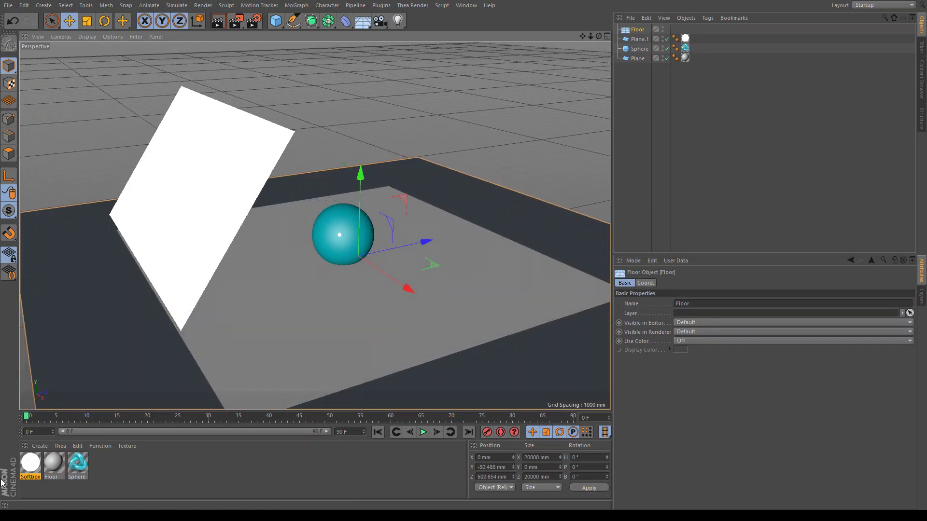
pyautogui.click(57, 464)
pyautogui.moveTo(57, 465); pyautogui.dragTo(314, 312)
# - Orbit to a low view of the sphere and render the scene
pyautogui.scroll(6, 364, 247)
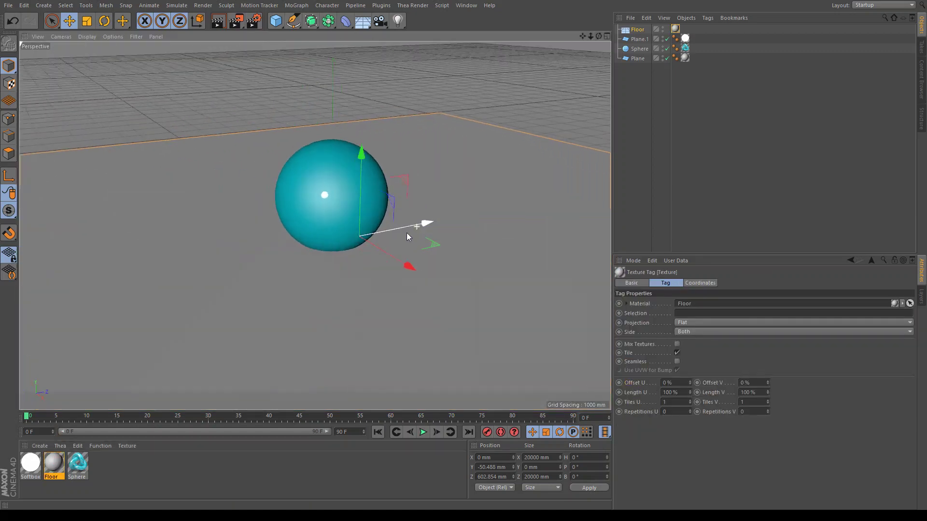
pyautogui.moveTo(599, 36); pyautogui.dragTo(631, 28)
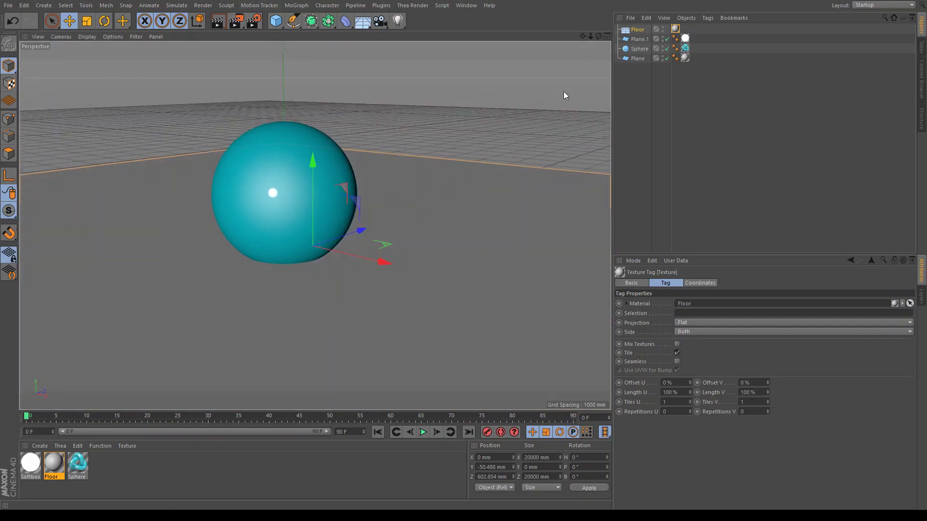
pyautogui.click(222, 23)
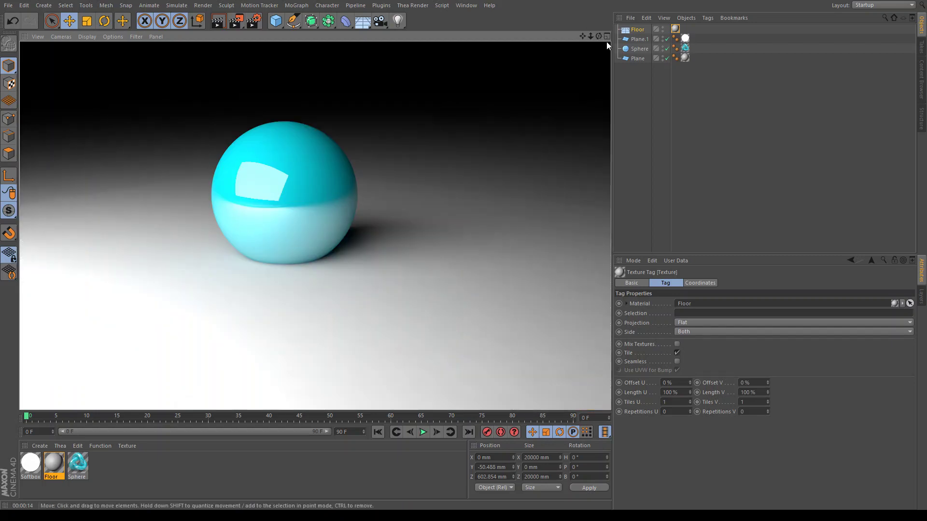
# - Return to the editor view, add a Camera at the current view, and reframe the scene
pyautogui.moveTo(598, 37)
pyautogui.mouseDown()
pyautogui.moveTo(556, 38)
pyautogui.moveTo(556, 50)
pyautogui.mouseUp()
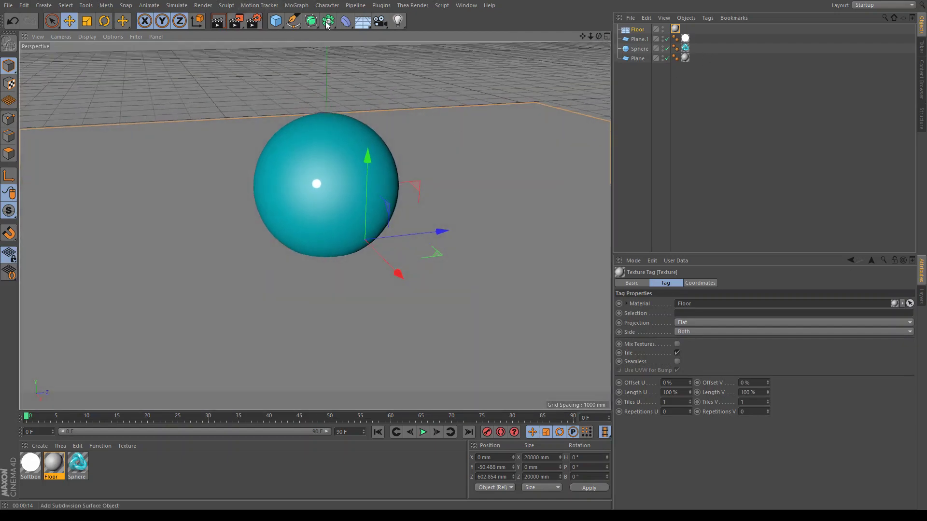
pyautogui.click(380, 20)
pyautogui.scroll(-6, 510, 202)
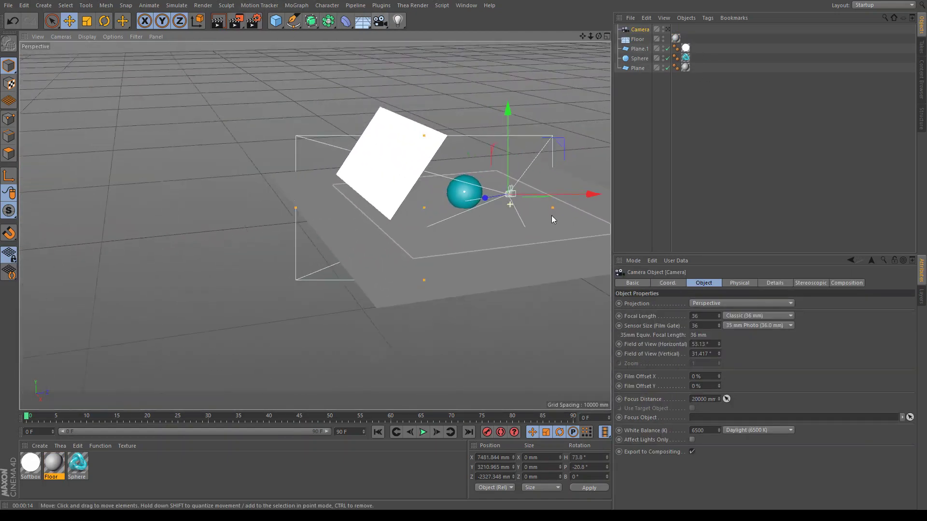
pyautogui.moveTo(581, 37); pyautogui.dragTo(574, 44)
# - Drag the ground plane's width and height handles out to about 30206 × 24294 mm
pyautogui.click(393, 220)
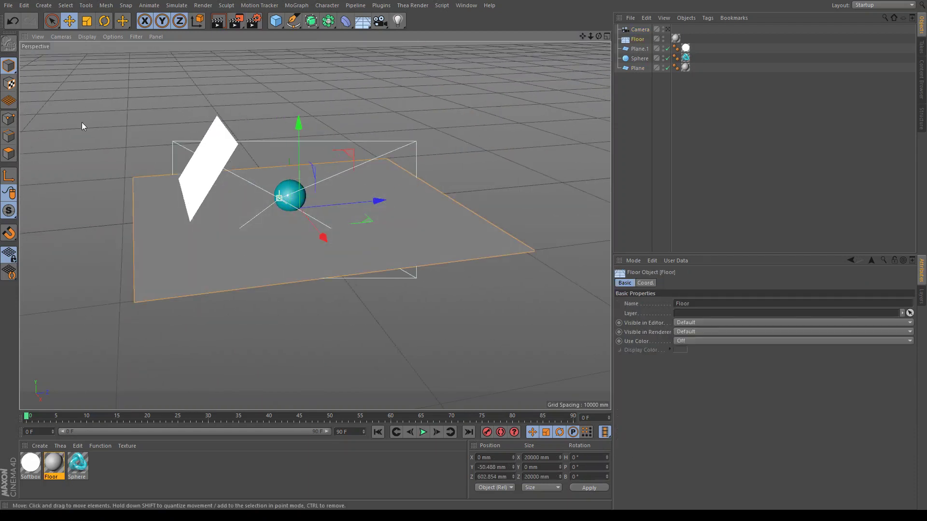
pyautogui.click(317, 241)
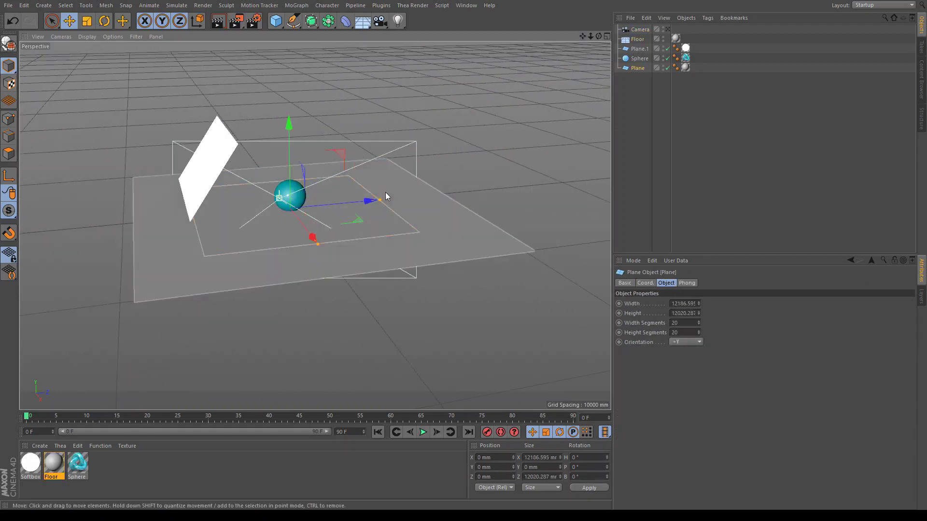
pyautogui.moveTo(386, 191); pyautogui.dragTo(452, 192)
pyautogui.moveTo(316, 244); pyautogui.dragTo(393, 306)
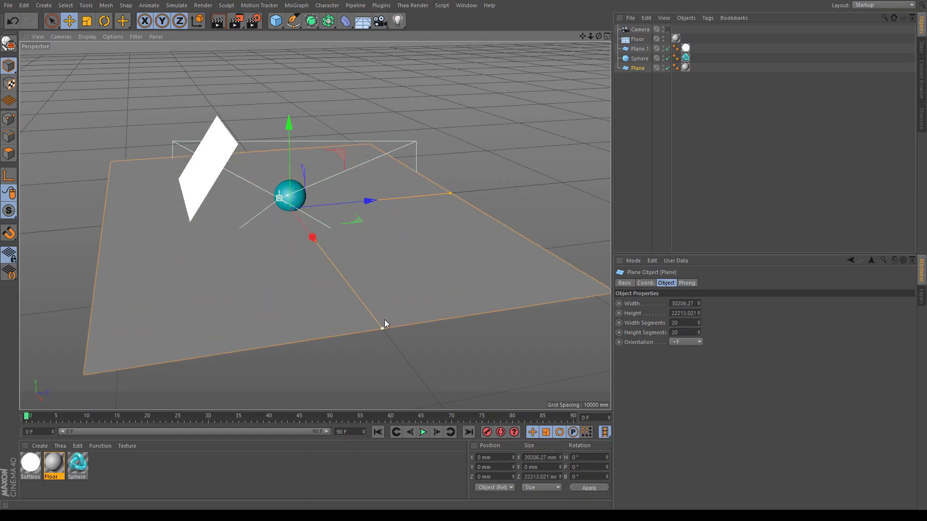
pyautogui.moveTo(449, 193); pyautogui.dragTo(464, 192)
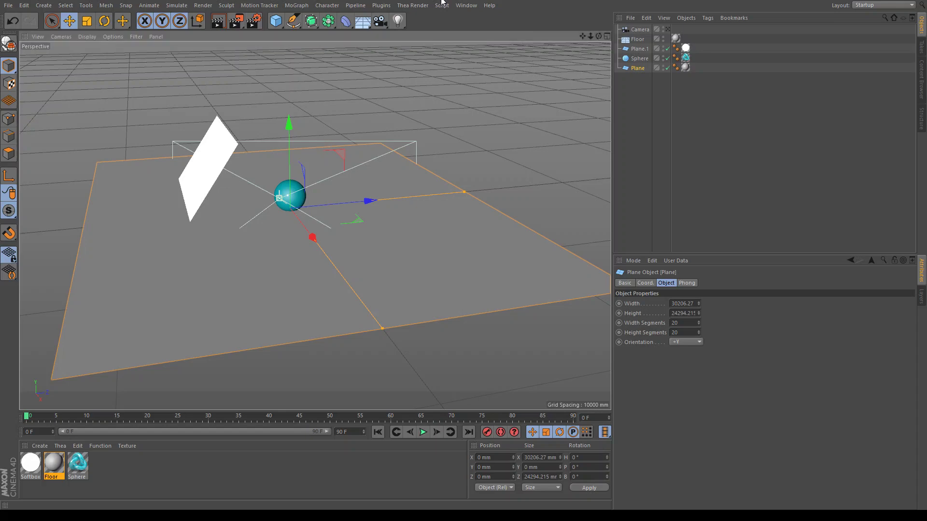
# - Look through the new camera, tilt its angle slightly, and render the viewport with Ctrl+R
pyautogui.scroll(10, 253, 165)
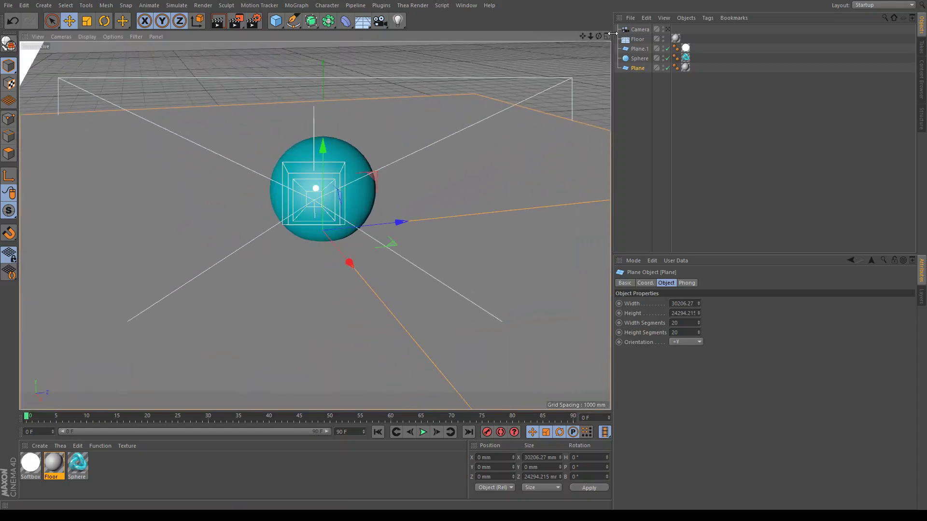
pyautogui.click(668, 29)
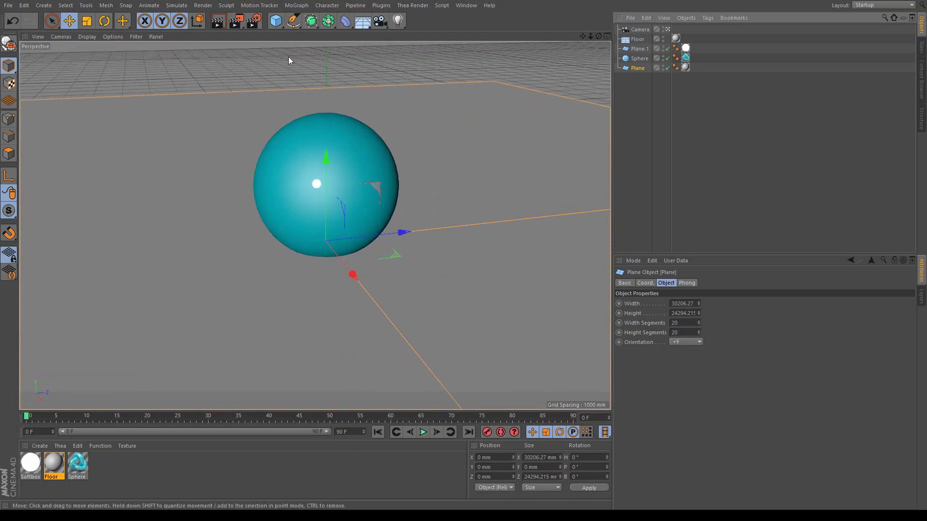
pyautogui.moveTo(598, 38); pyautogui.dragTo(595, 33)
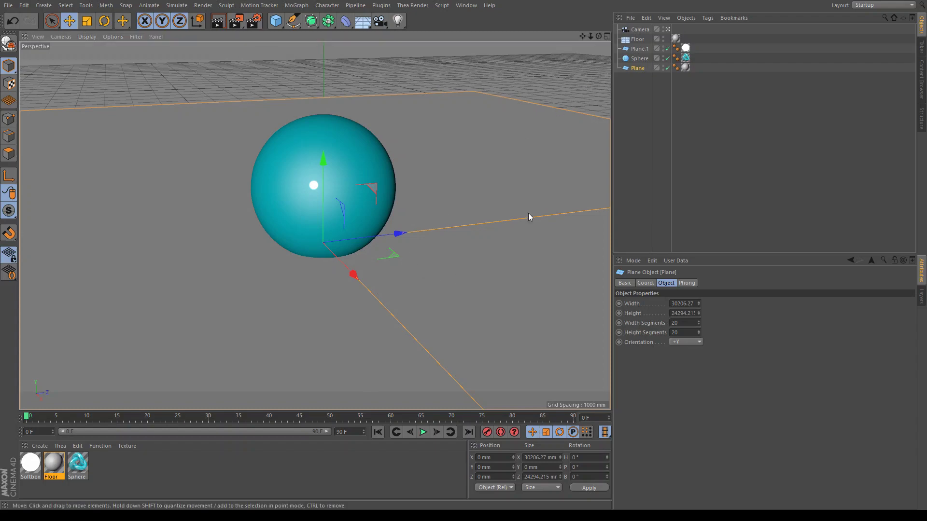
pyautogui.hotkey('ctrl', 'r')
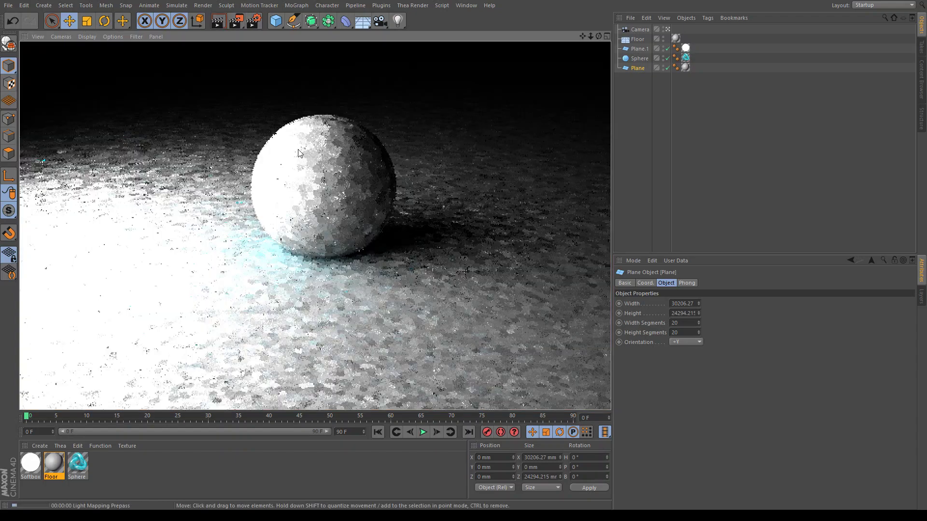